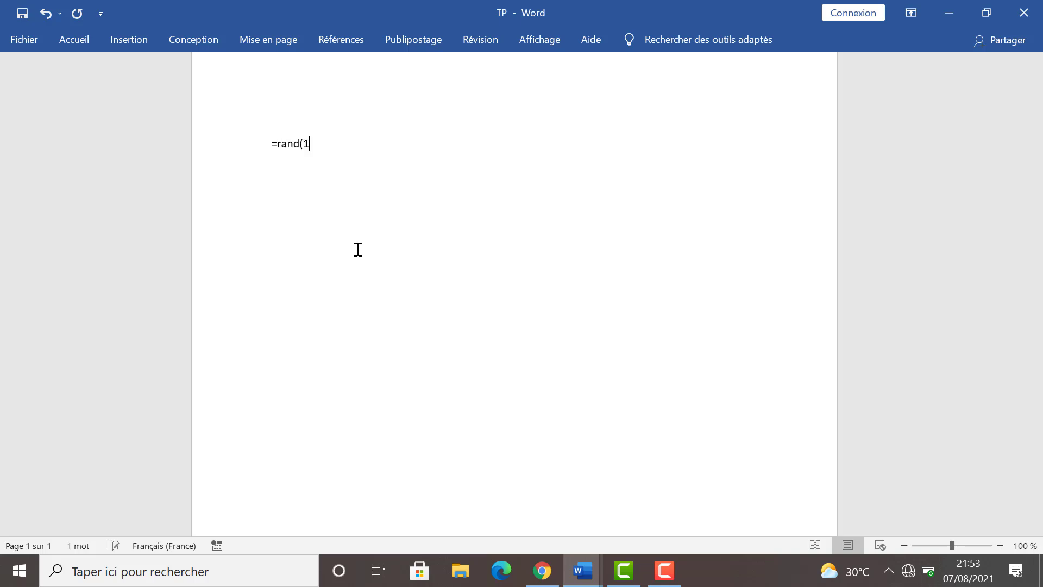
- Generate one sample paragraph of three sentences with the formula =rand(1,3)
text(1,3)
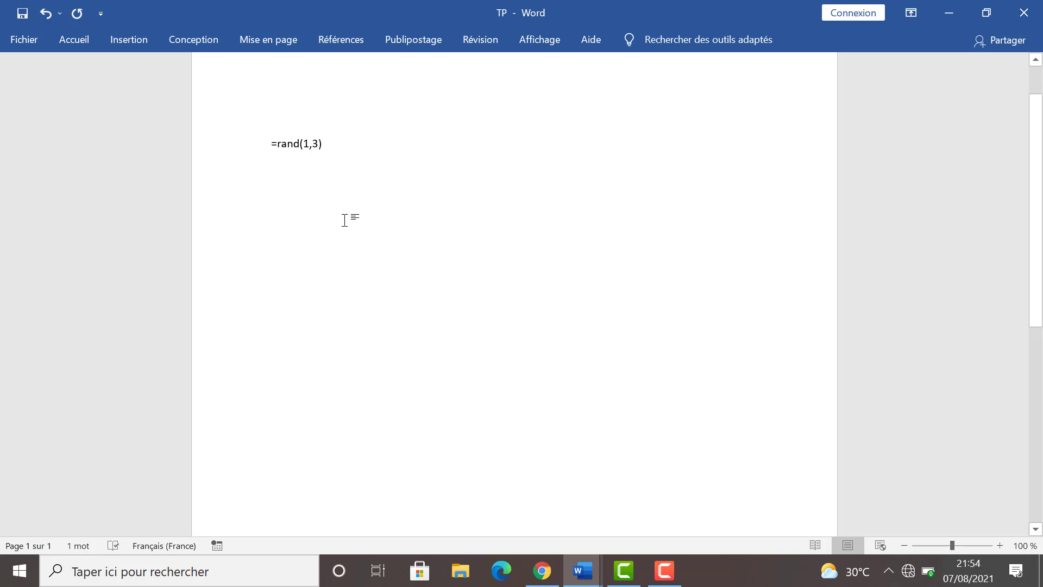
drag(306, 145, 323, 148)
click(321, 148)
key(Return)
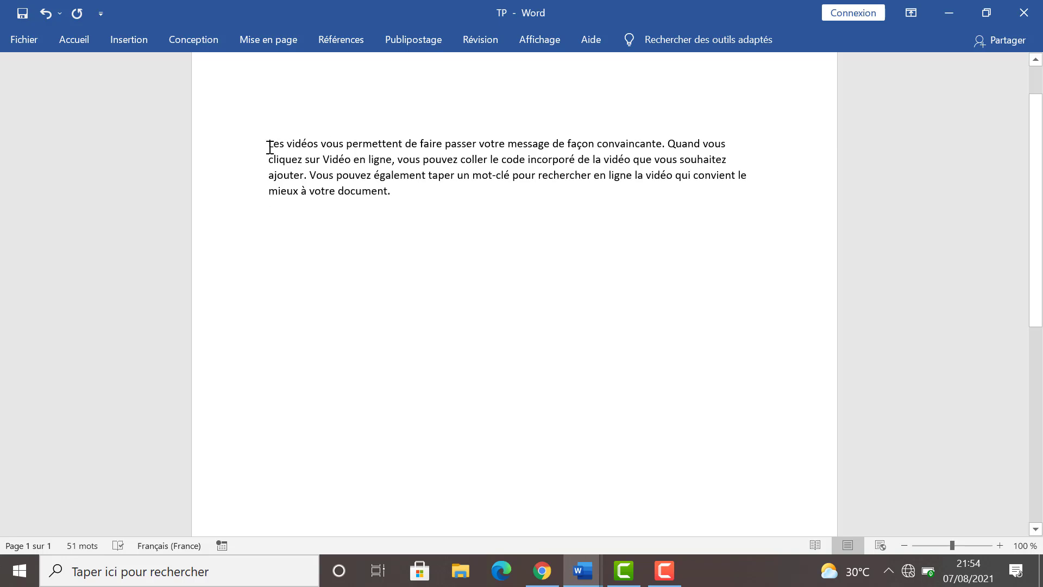
drag(268, 144, 435, 204)
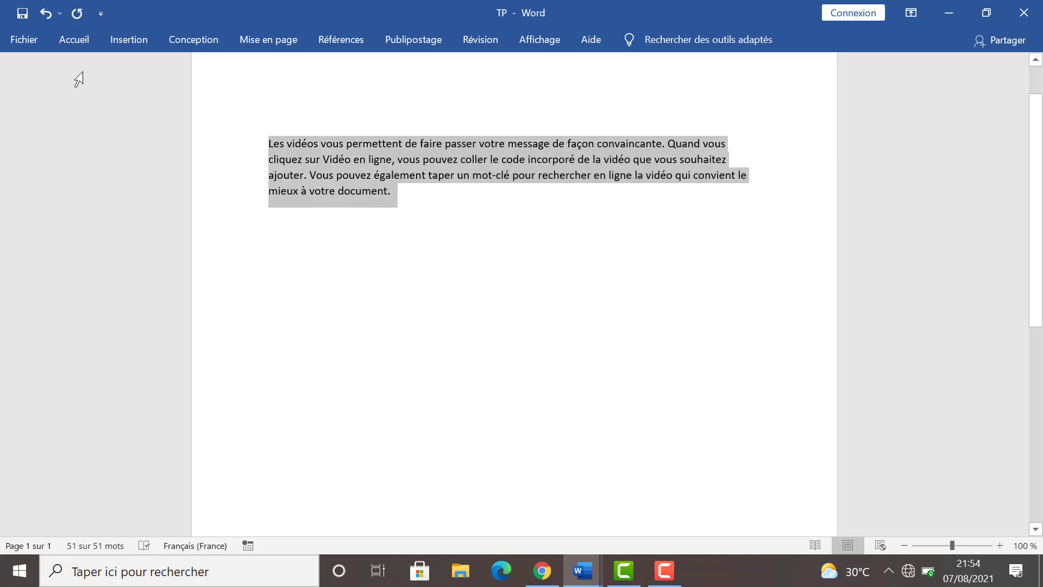
click(334, 136)
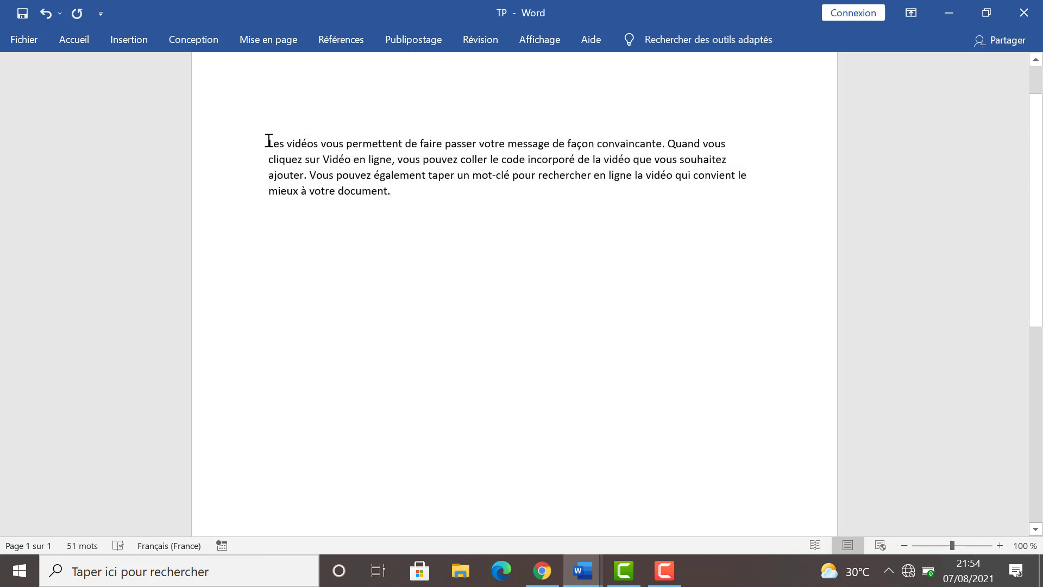
drag(269, 142, 320, 145)
click(319, 145)
- Select the whole document text and keep the ribbon with the Home commands permanently displayed
key(ctrl+a)
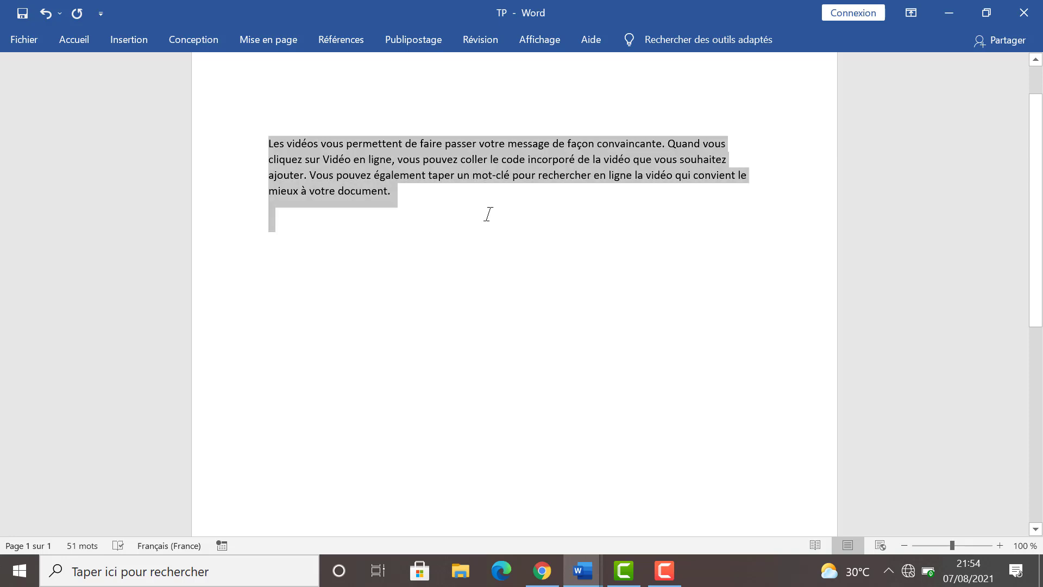
click(73, 41)
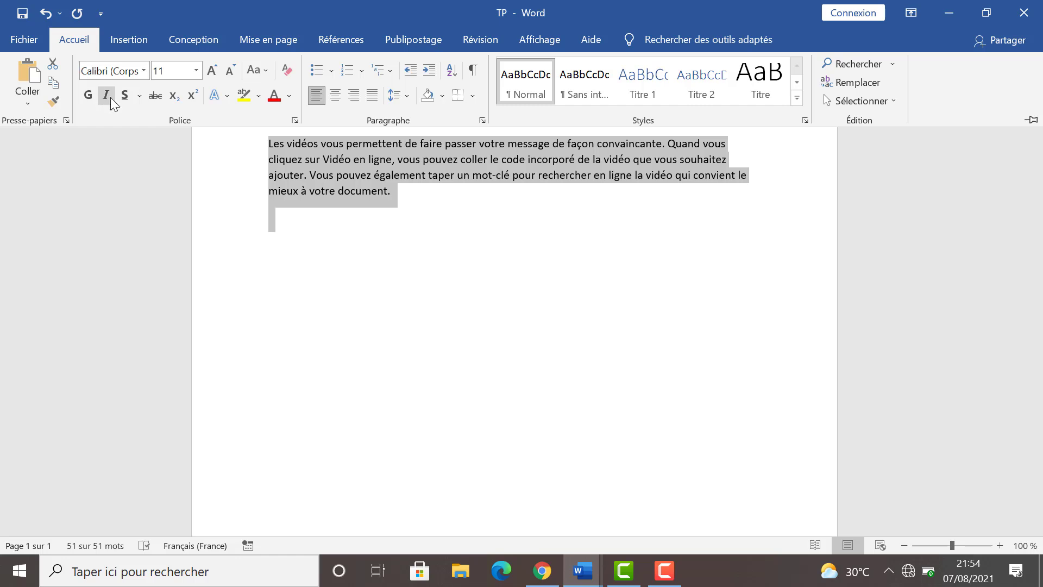
click(84, 41)
double_click(84, 41)
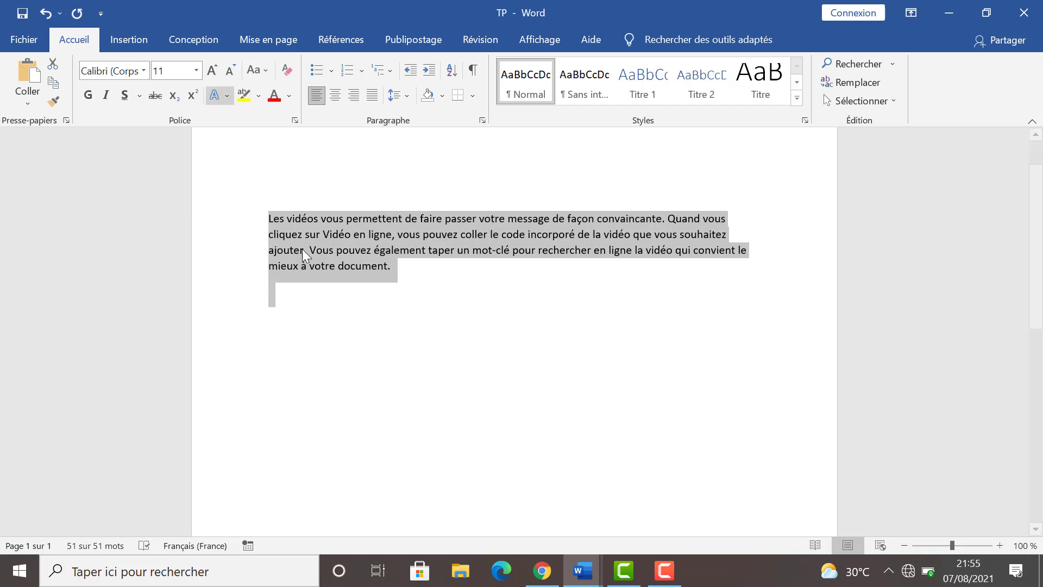
- Set the selected text's font to Arial Rounded MT Bold and its size to 14
click(145, 70)
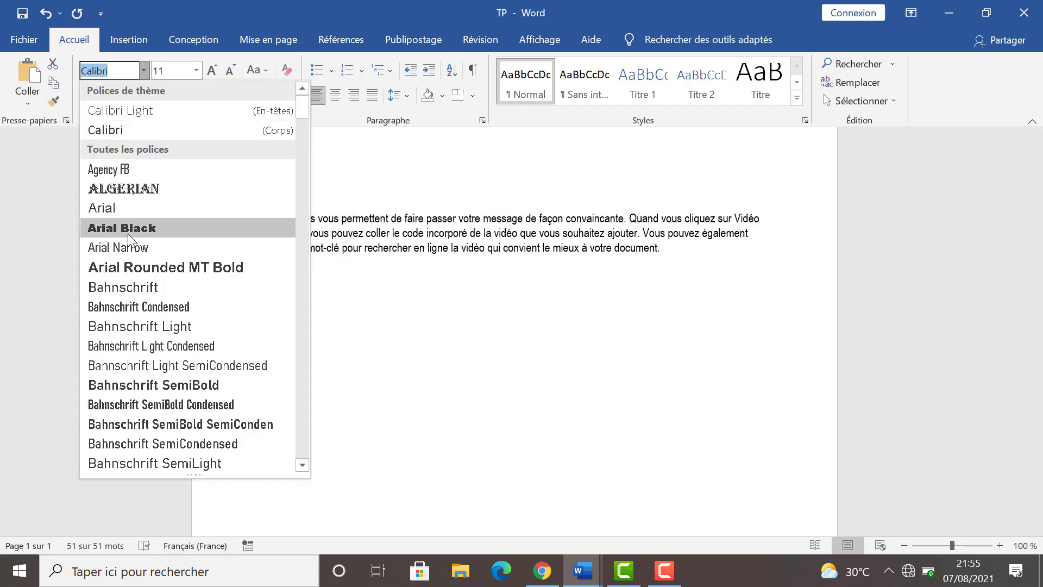
click(115, 269)
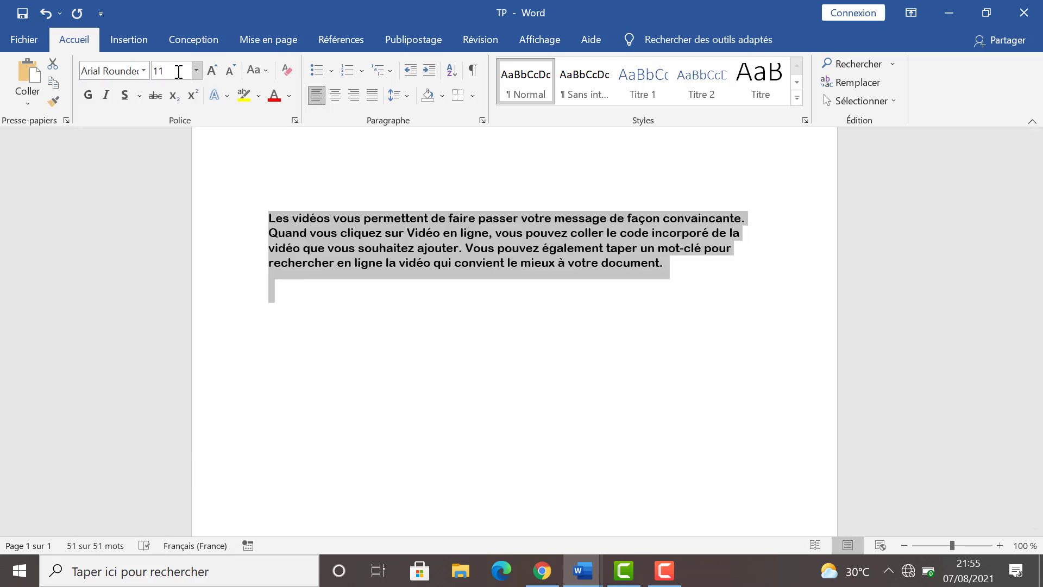
click(196, 71)
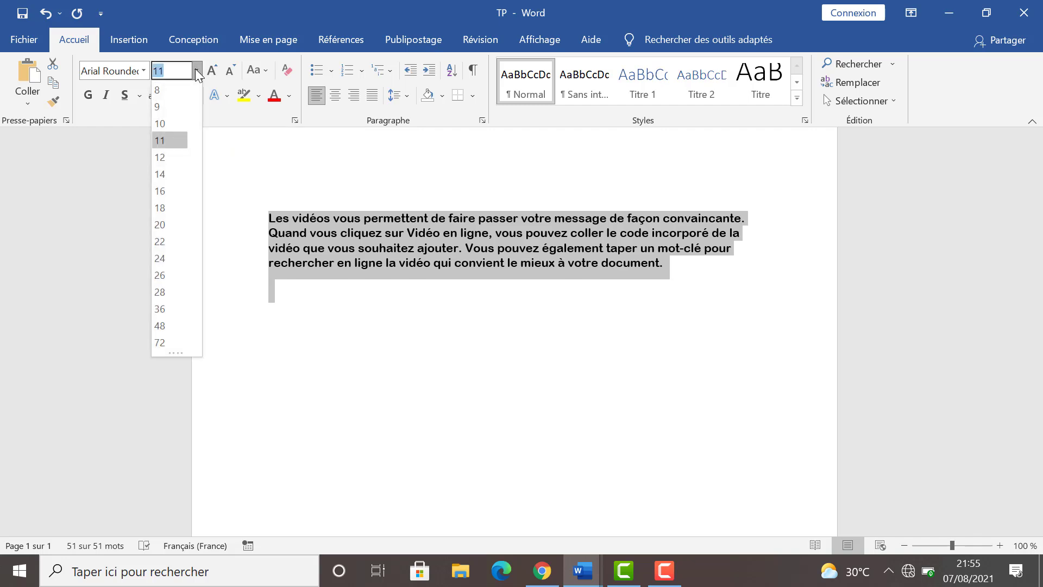
click(172, 172)
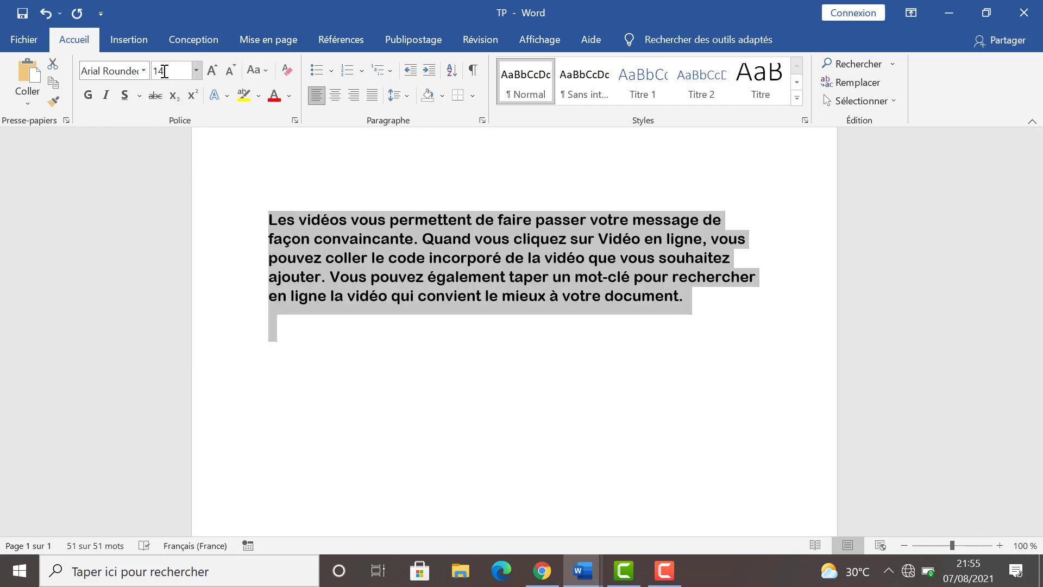
click(164, 72)
key(BackSpace)
key(Return)
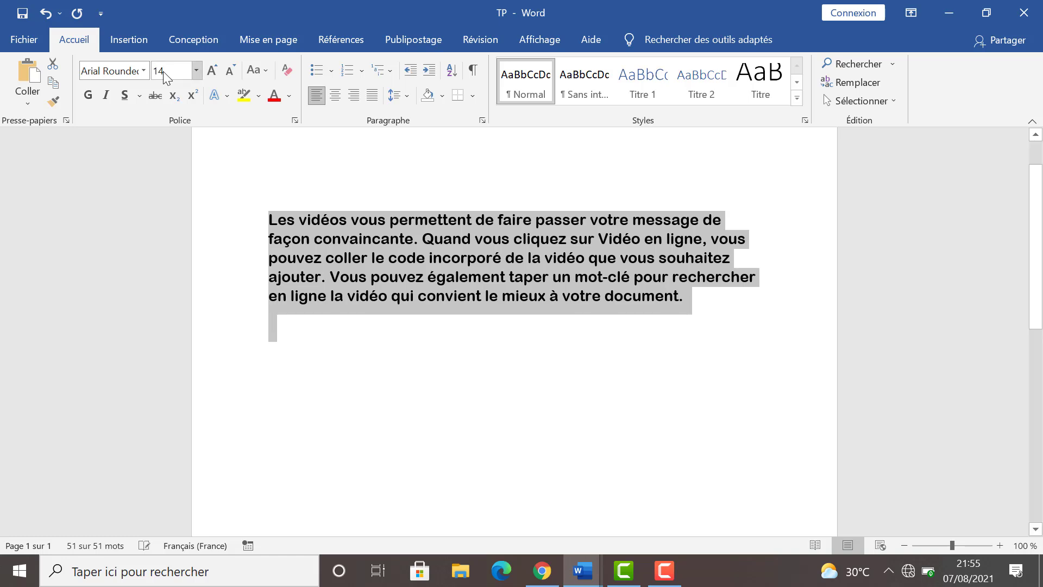
key(Right)
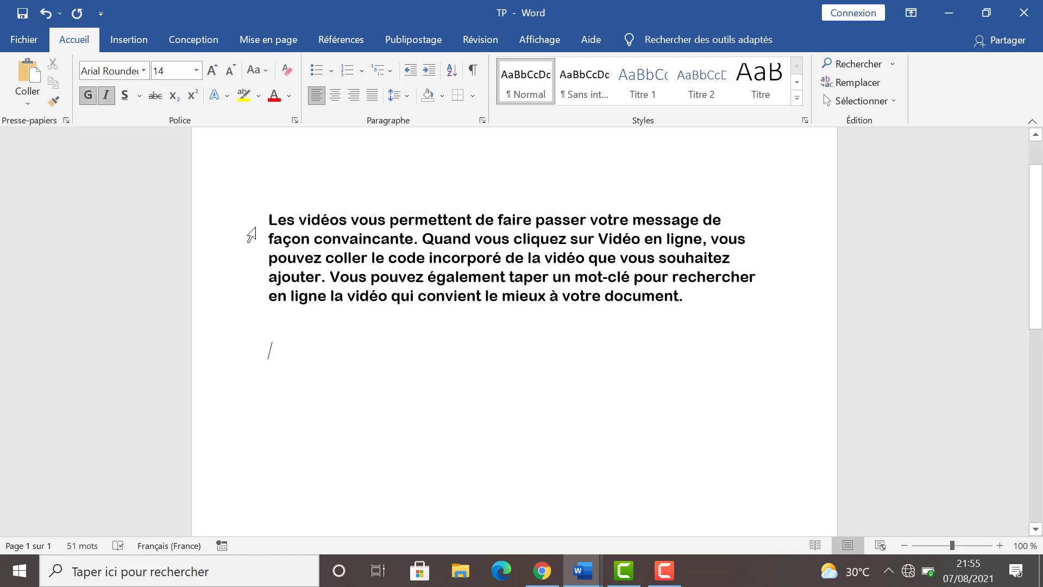
- Select the paragraph and set its font size to 20
drag(268, 220, 690, 300)
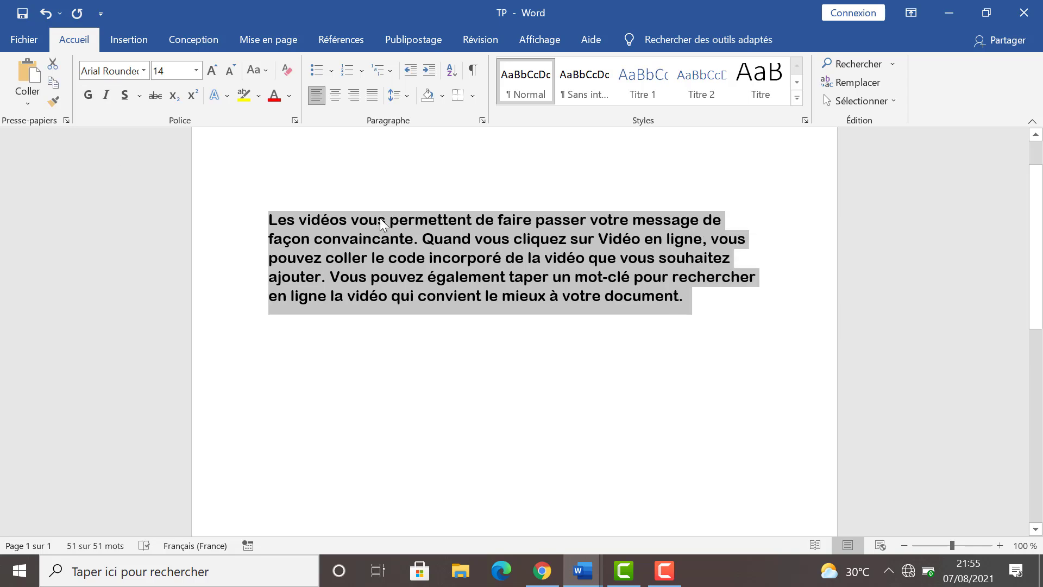
click(177, 77)
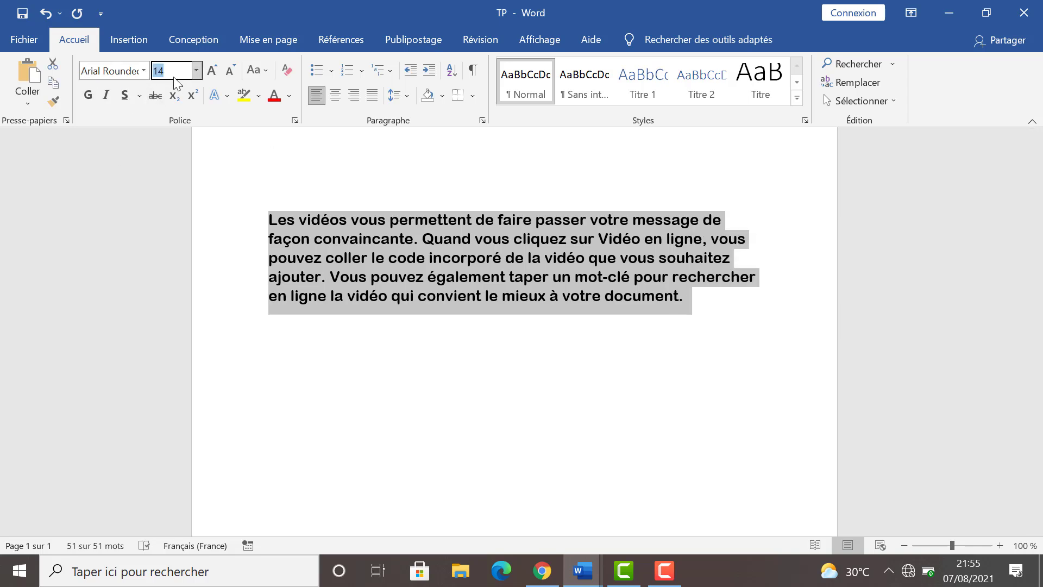
text(20)
key(Return)
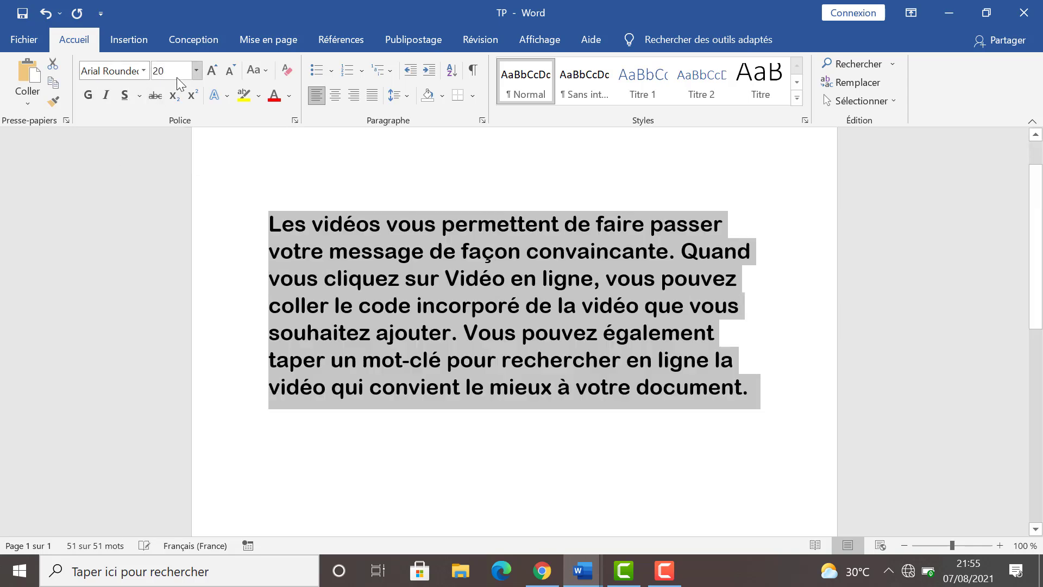
- Increase the paragraph's font size stepwise to 24 and decrease it stepwise to 18
click(214, 70)
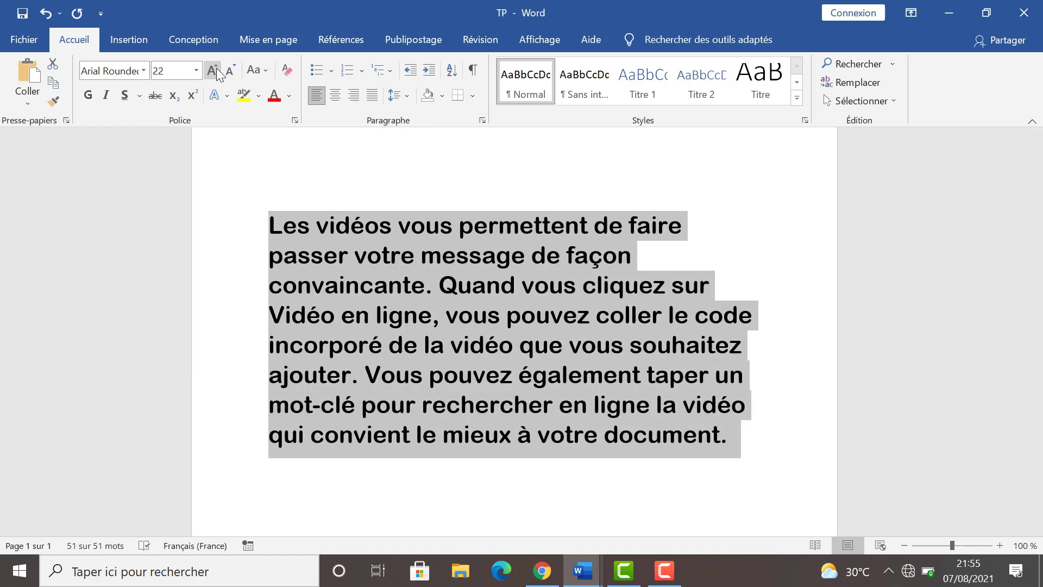
click(213, 71)
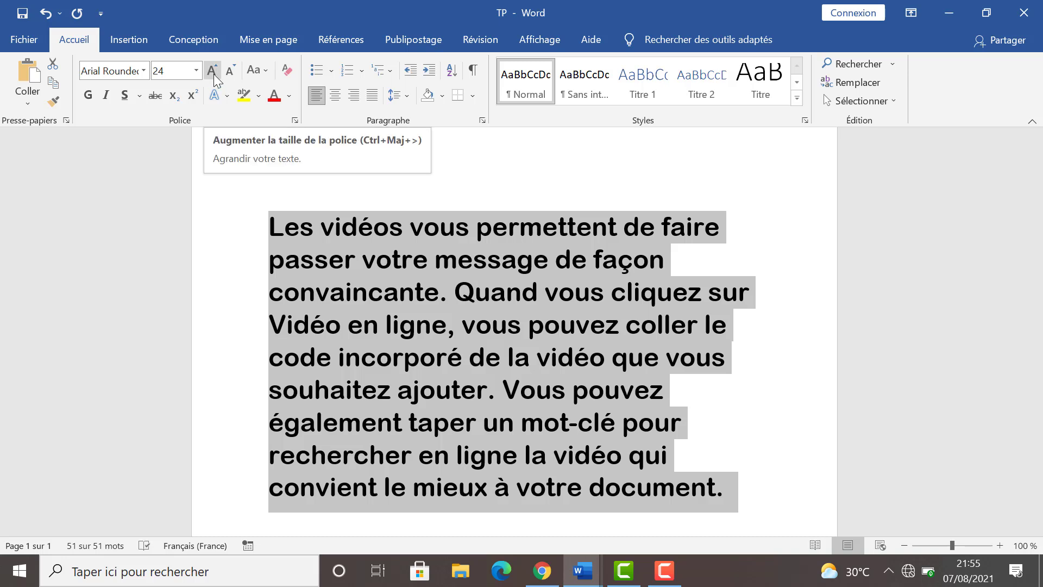
click(232, 70)
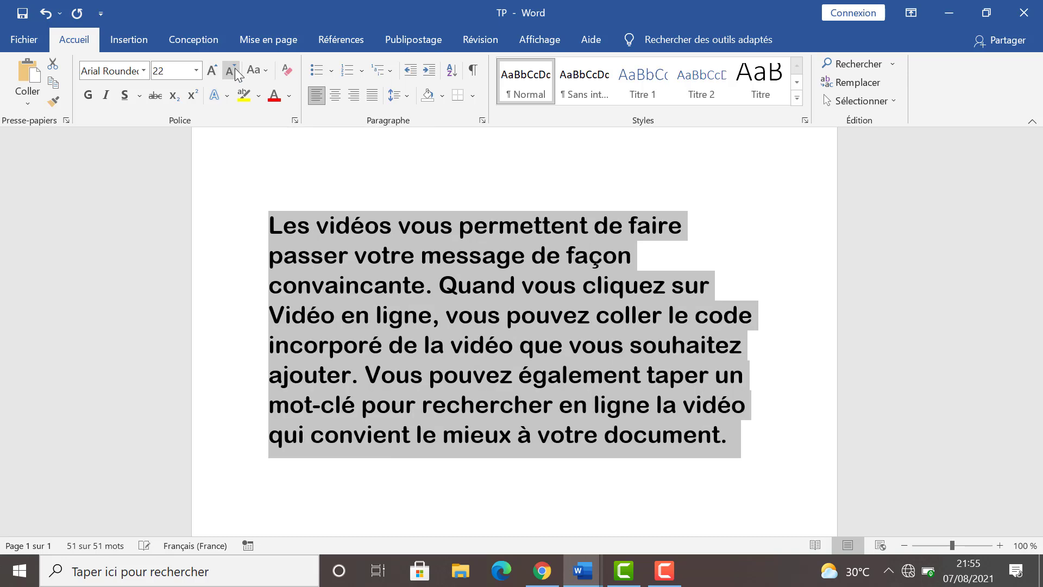
click(232, 71)
click(233, 70)
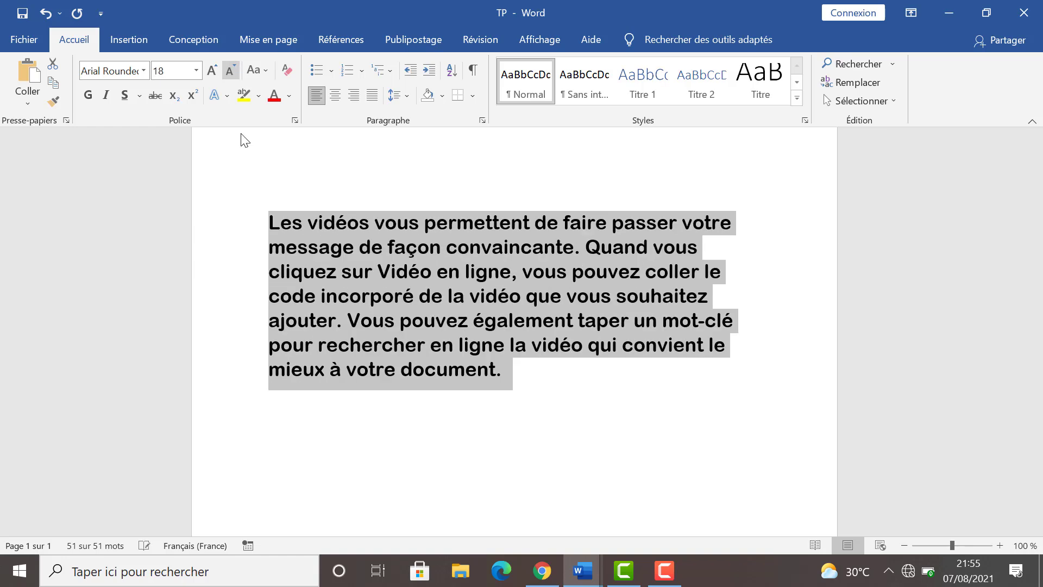
- Format the selected paragraph as bold, italic and underlined
click(90, 97)
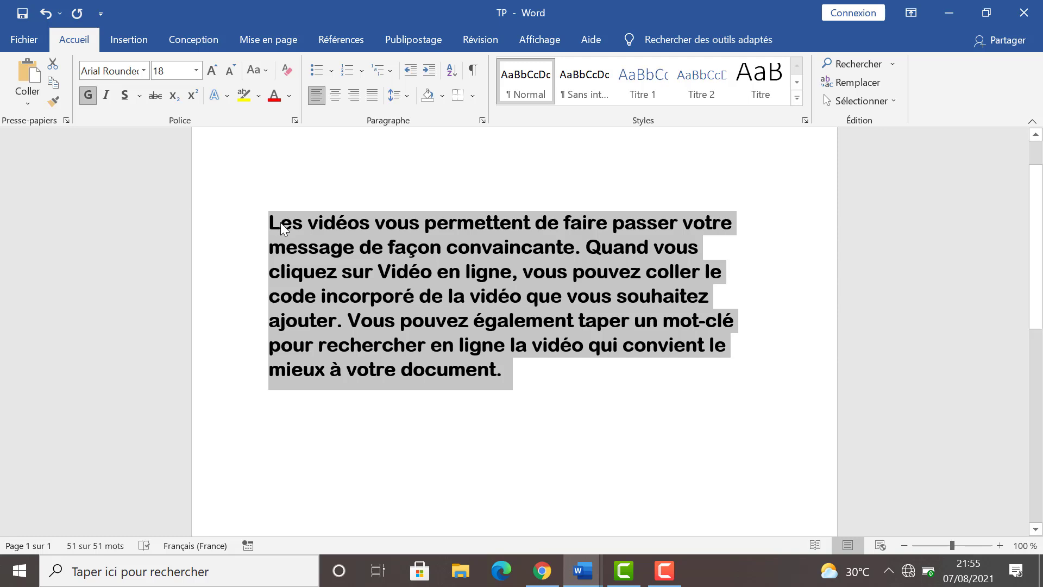
click(108, 98)
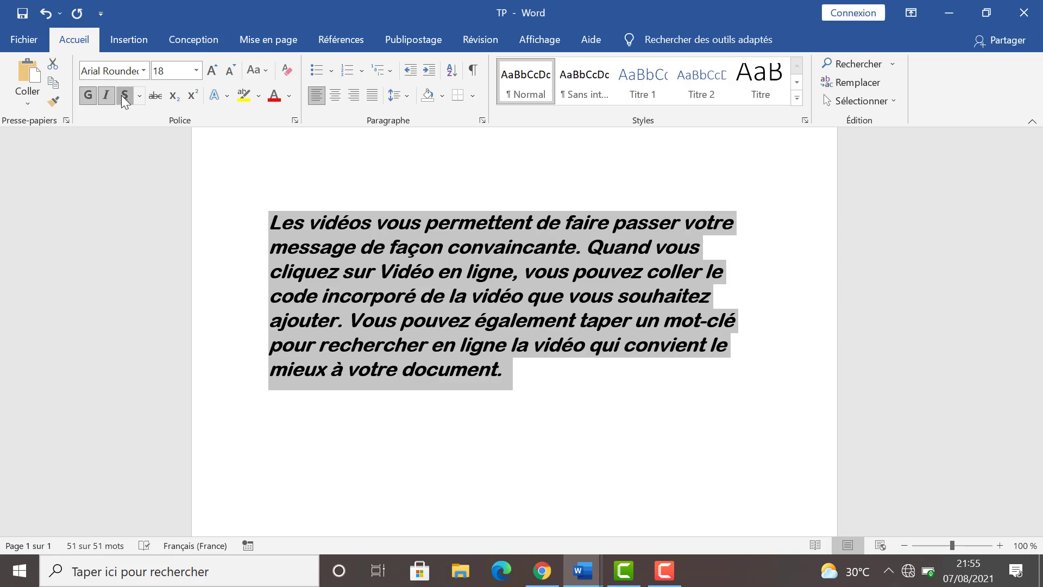
click(124, 98)
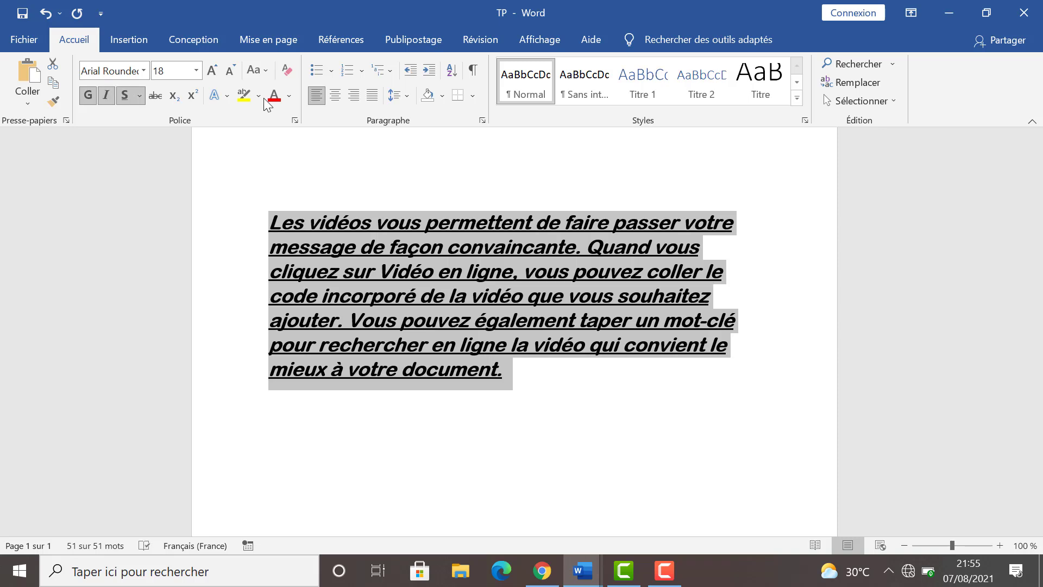
- Highlight the paragraph in yellow and replace that highlight with bright green
click(244, 97)
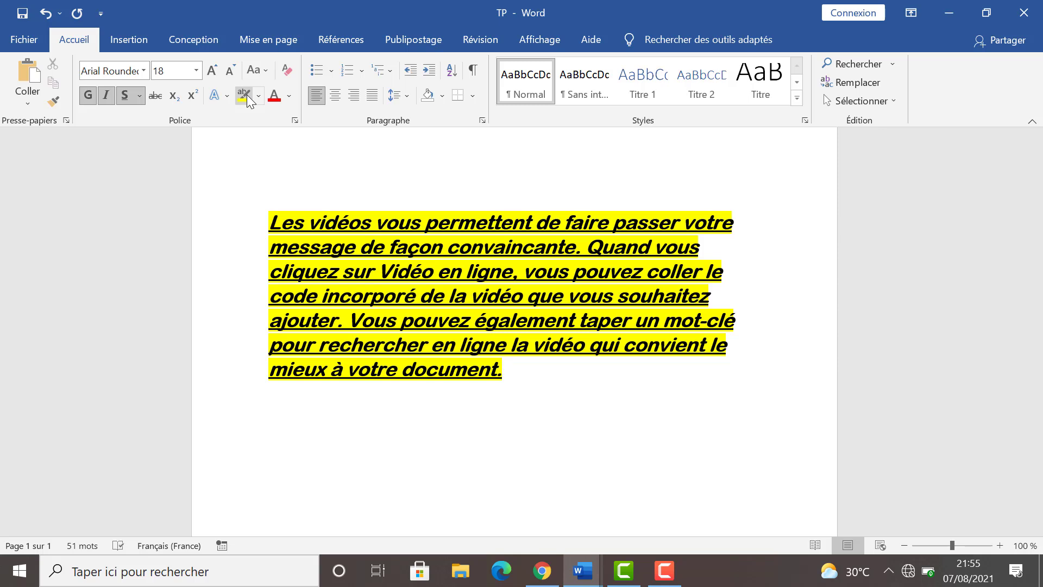
click(258, 97)
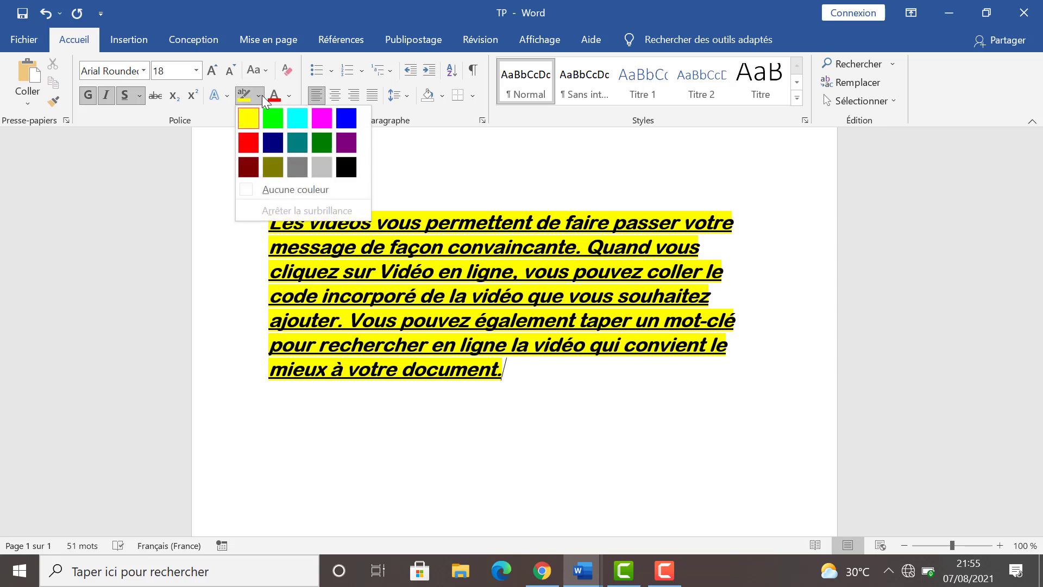
click(279, 127)
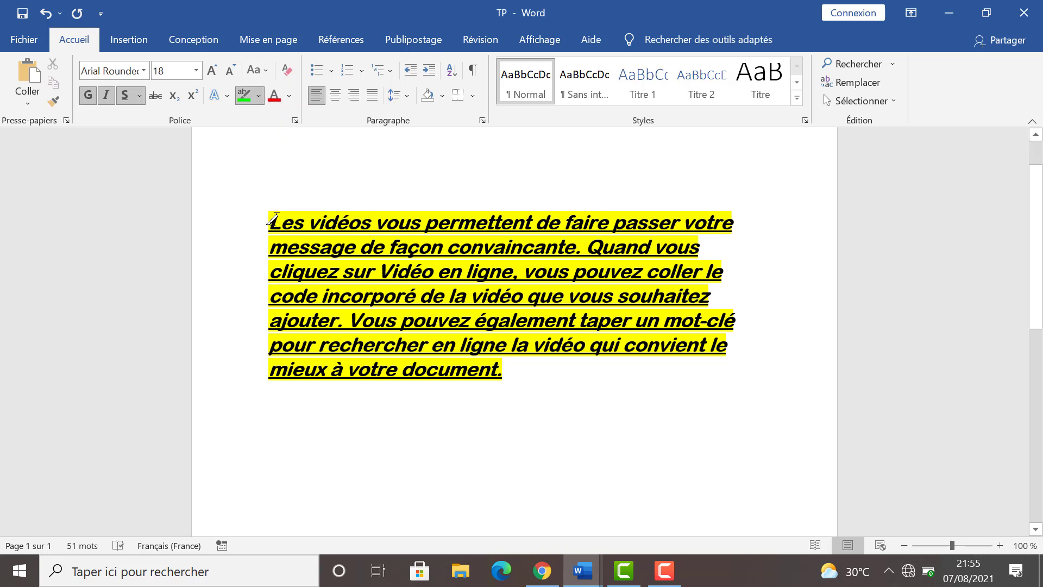
mouse_move(271, 220)
mouse_down()
mouse_move(486, 322)
mouse_move(531, 368)
mouse_move(503, 370)
mouse_up()
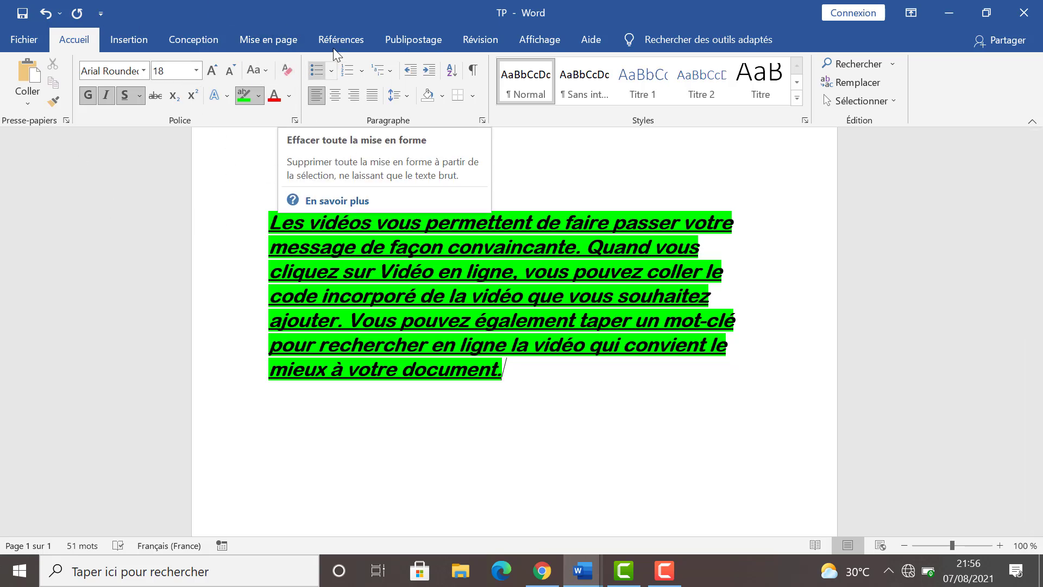
- Clear all formatting from the paragraph and remove its green highlight
click(288, 71)
drag(266, 217, 406, 268)
click(249, 99)
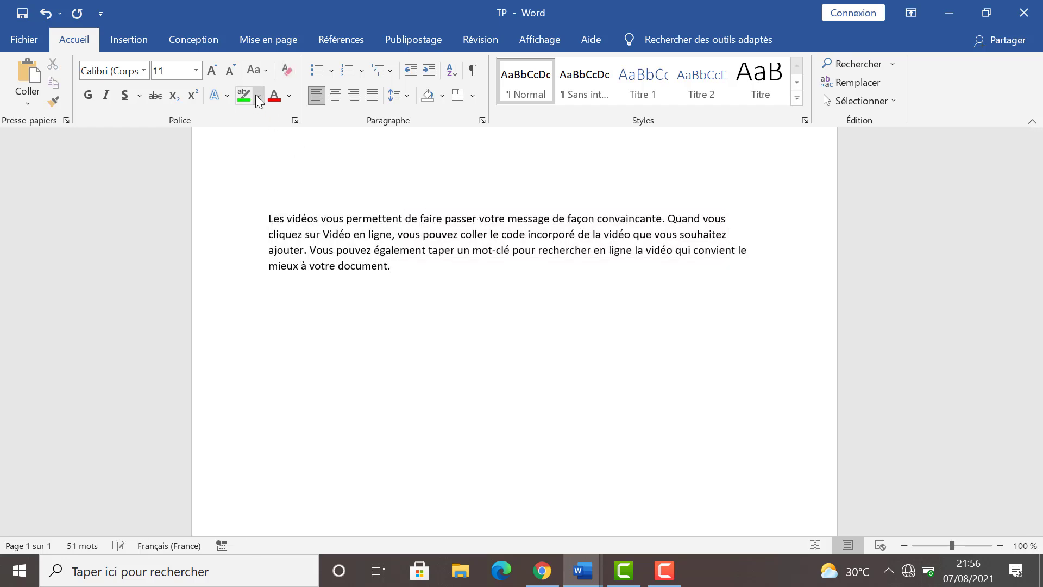
- Change the paragraph's font colour to standard red
drag(269, 219, 403, 279)
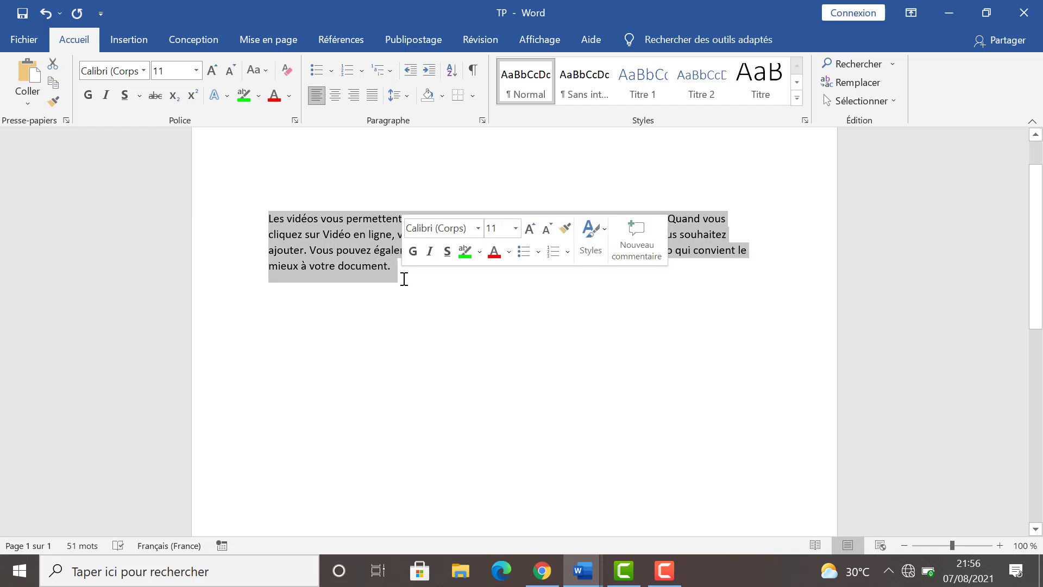
click(290, 97)
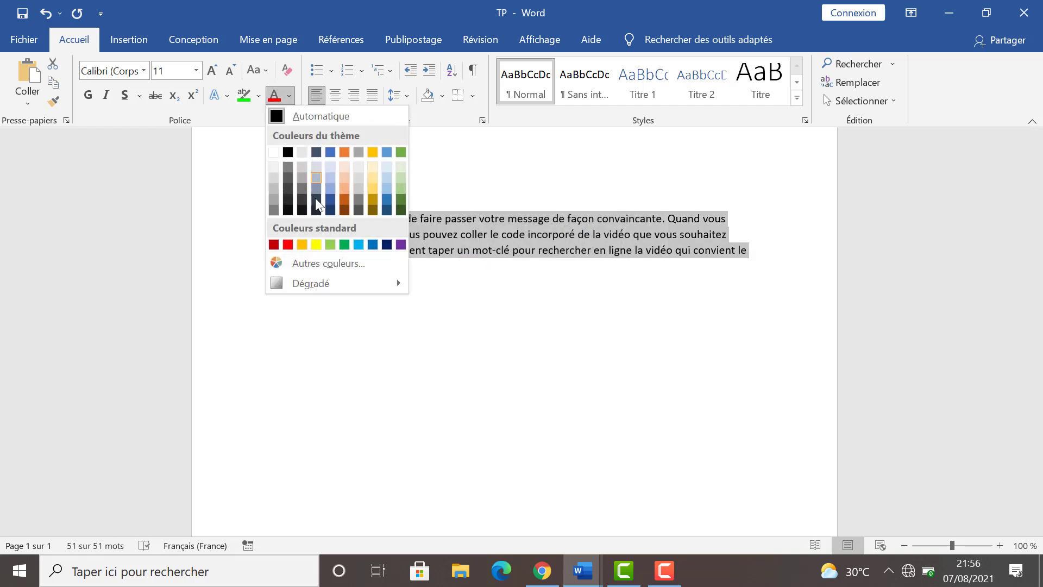
click(289, 243)
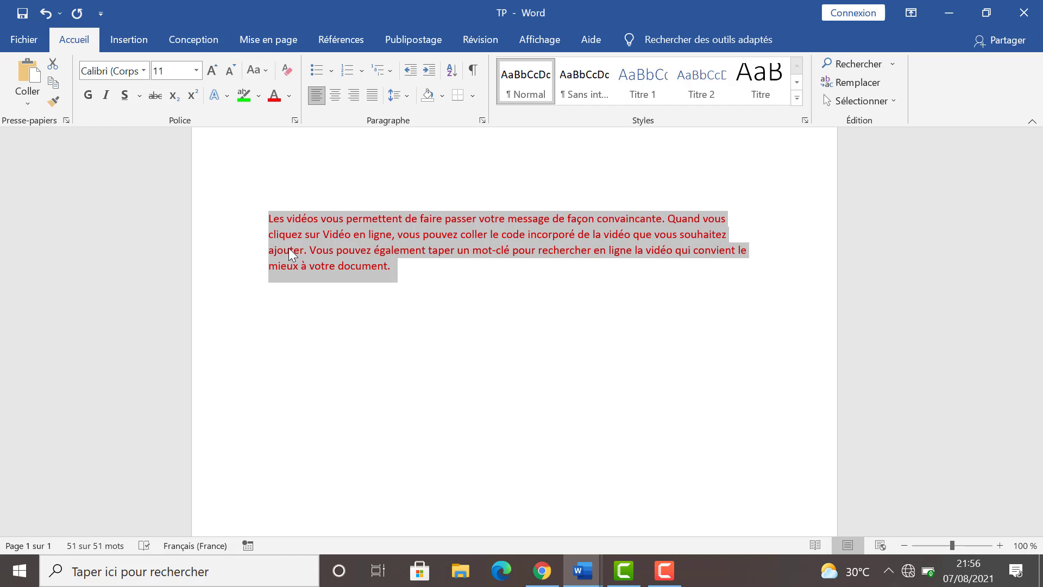
click(270, 219)
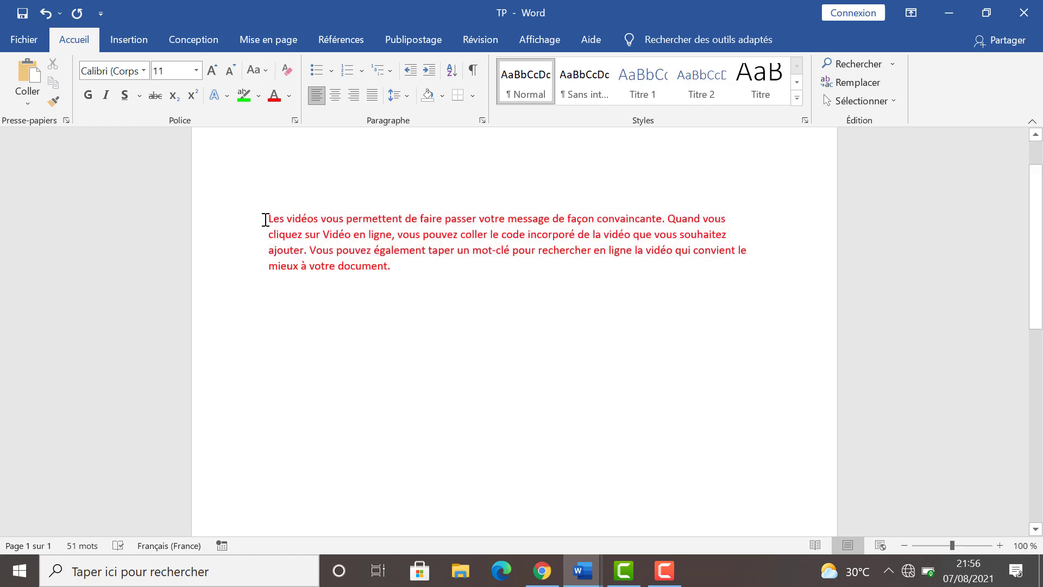
- Try strikethrough on the whole text
drag(266, 219, 397, 282)
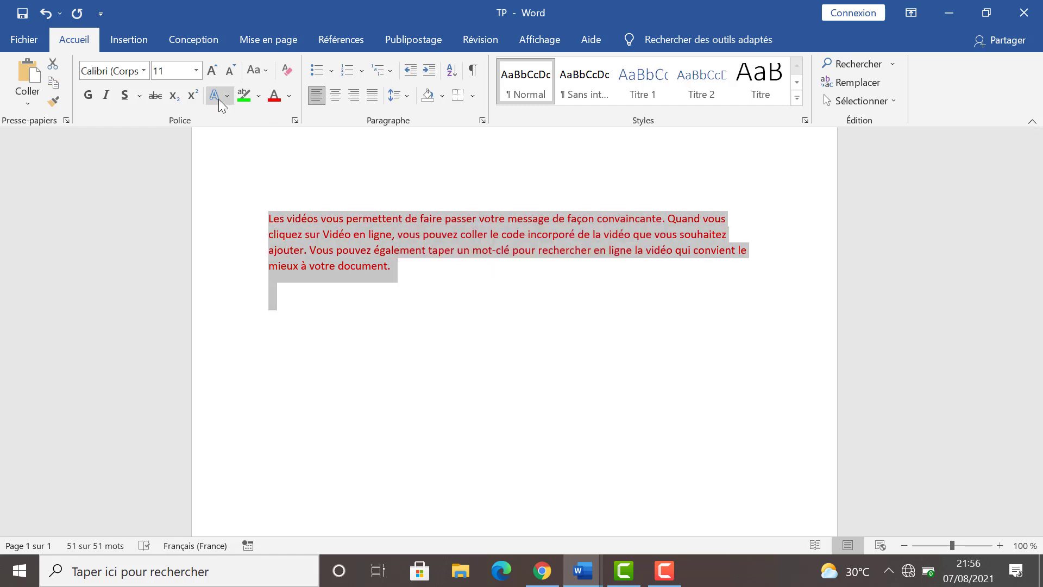
click(162, 97)
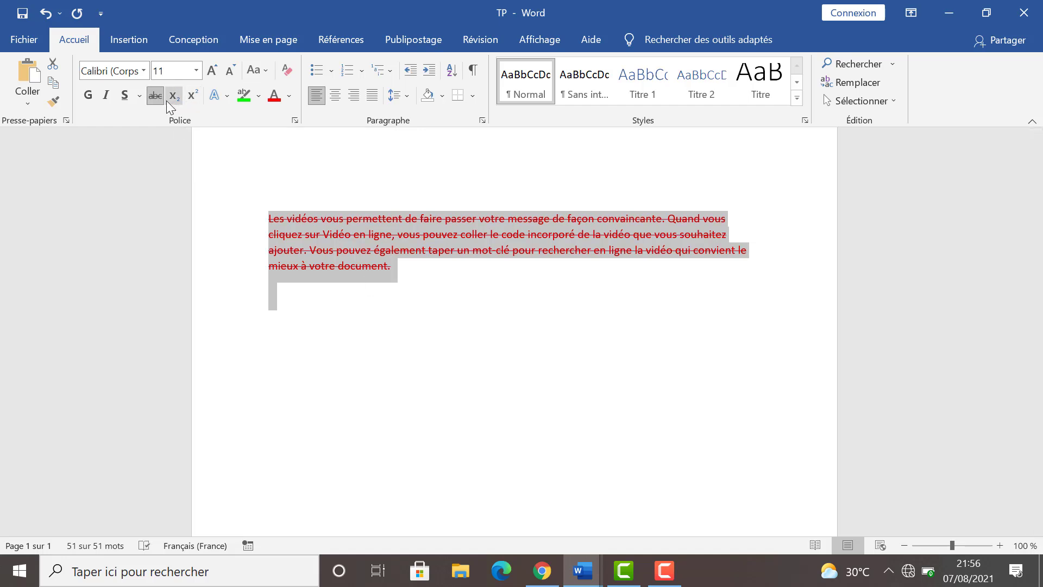
click(167, 100)
click(169, 100)
click(156, 97)
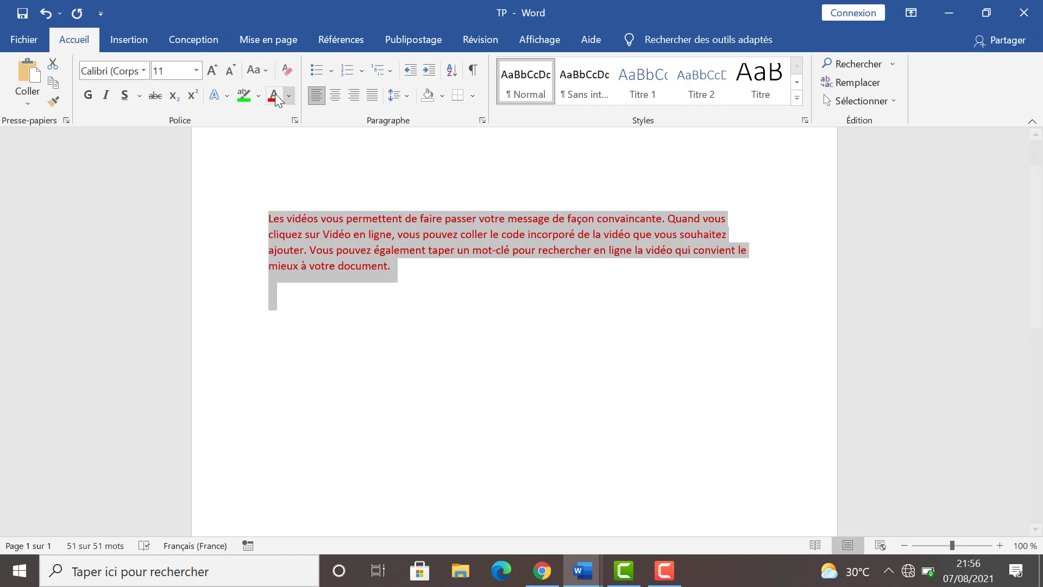
- Convert the sample paragraph to uppercase, and change it to all lowercase
click(256, 70)
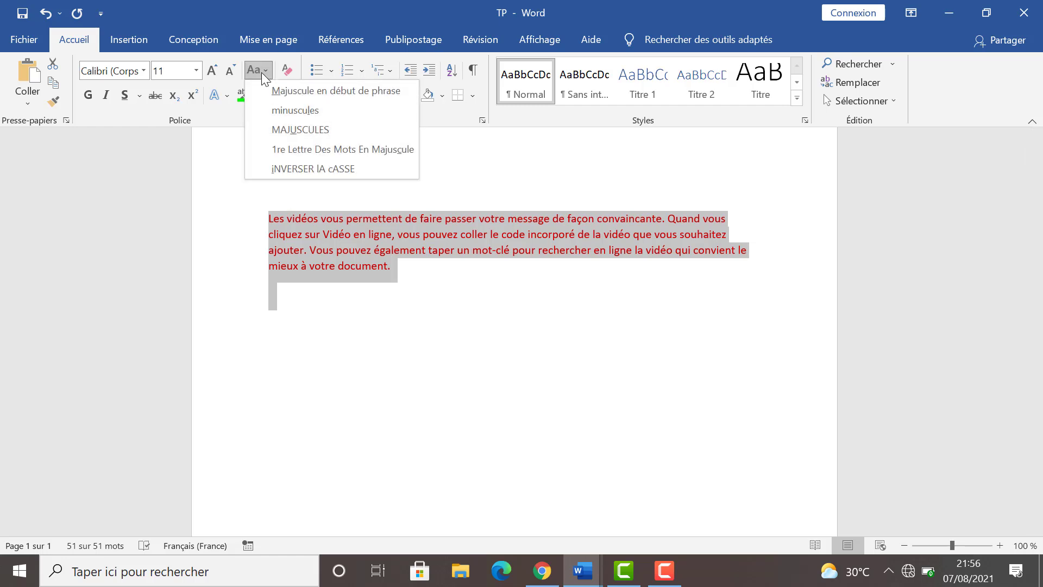
click(288, 130)
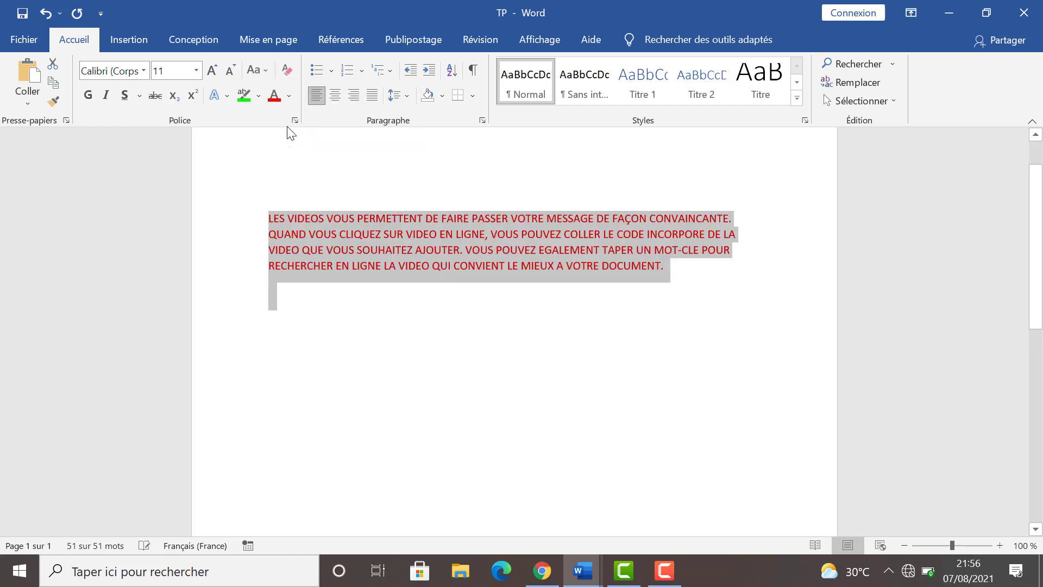
click(265, 77)
click(292, 111)
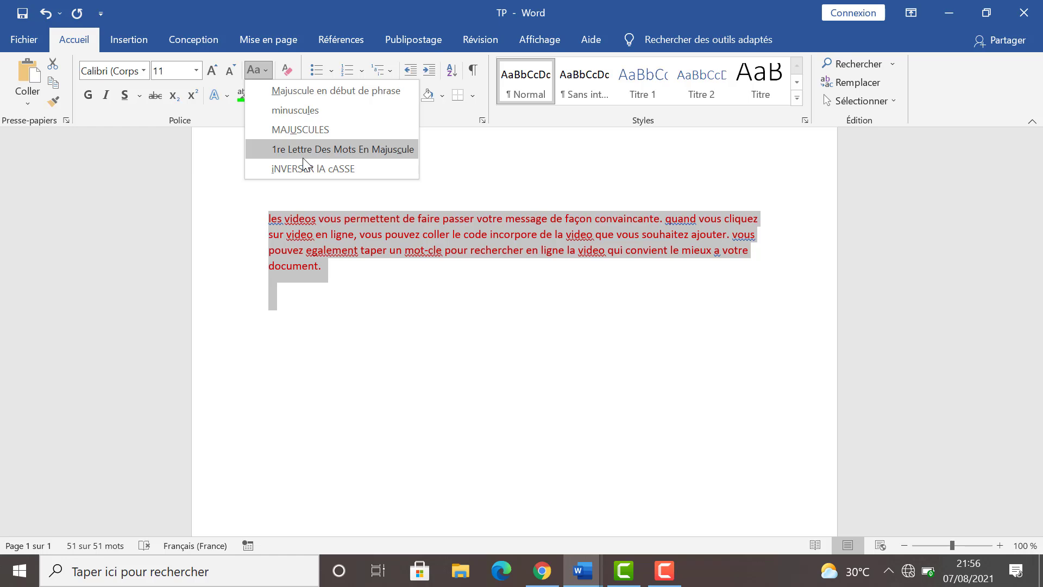
- Capitalize the first letter of each word in the paragraph, and switch the text to sentence case
click(303, 159)
click(302, 145)
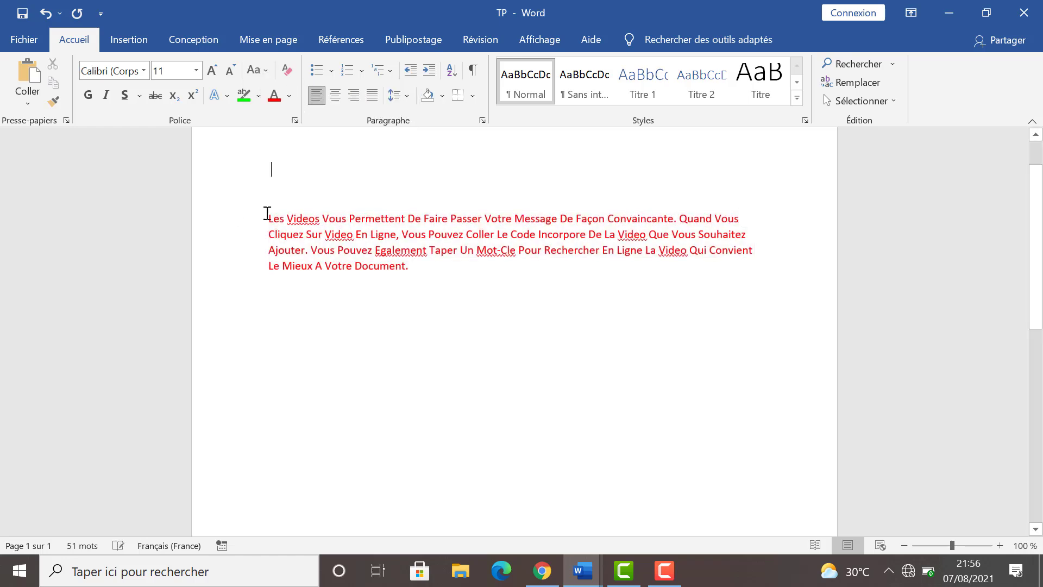
drag(267, 214, 430, 268)
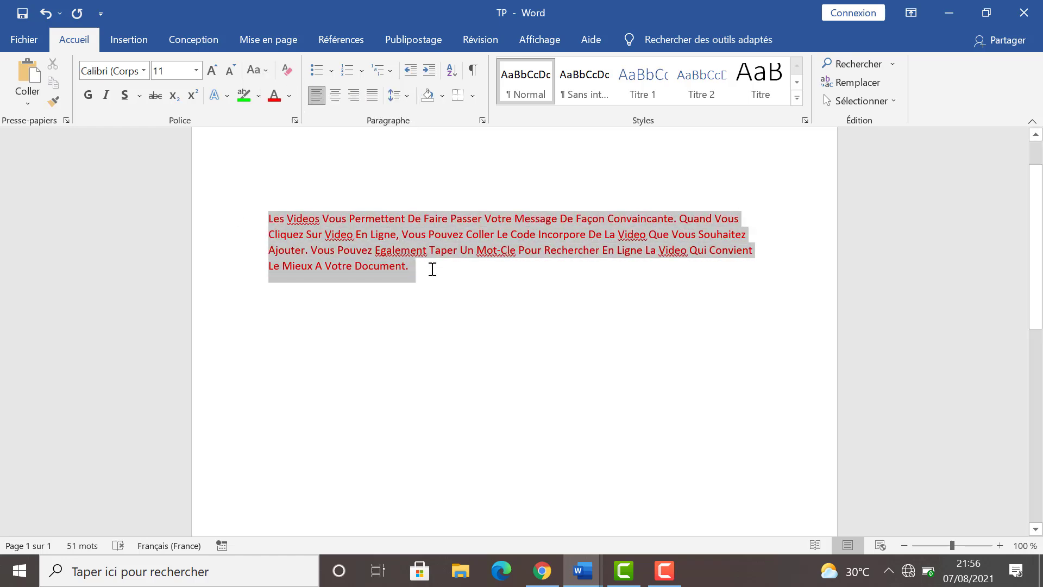
click(268, 74)
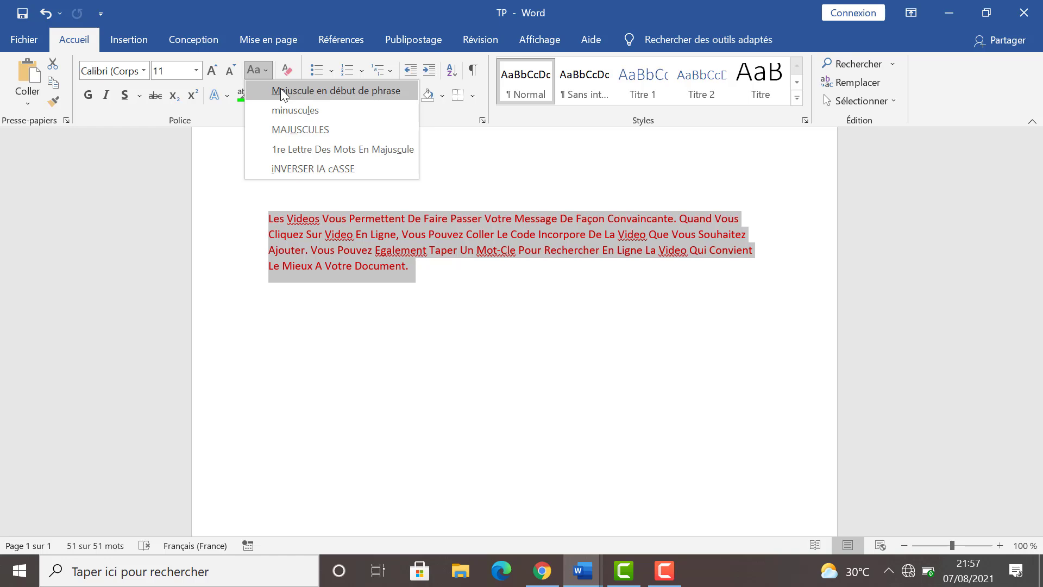
click(281, 90)
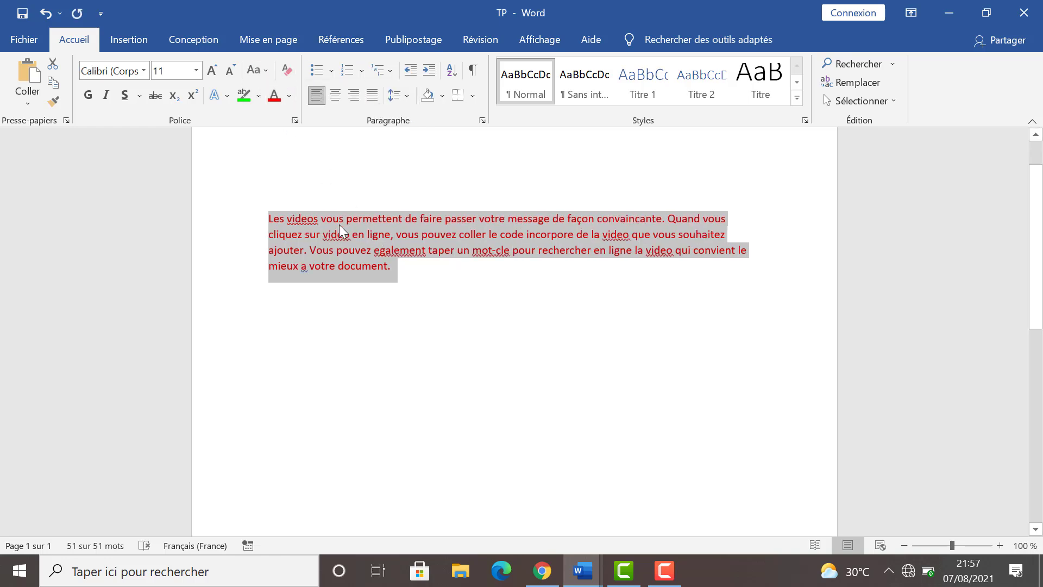
- Apply a blue outlined text effect to the paragraph, and clear all of its formatting
click(221, 96)
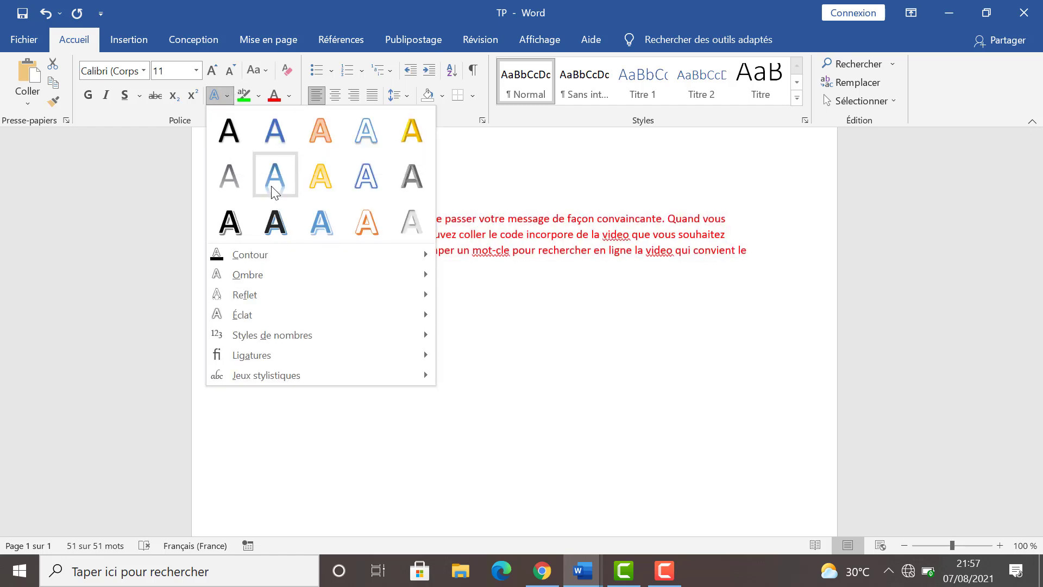
click(356, 188)
click(268, 216)
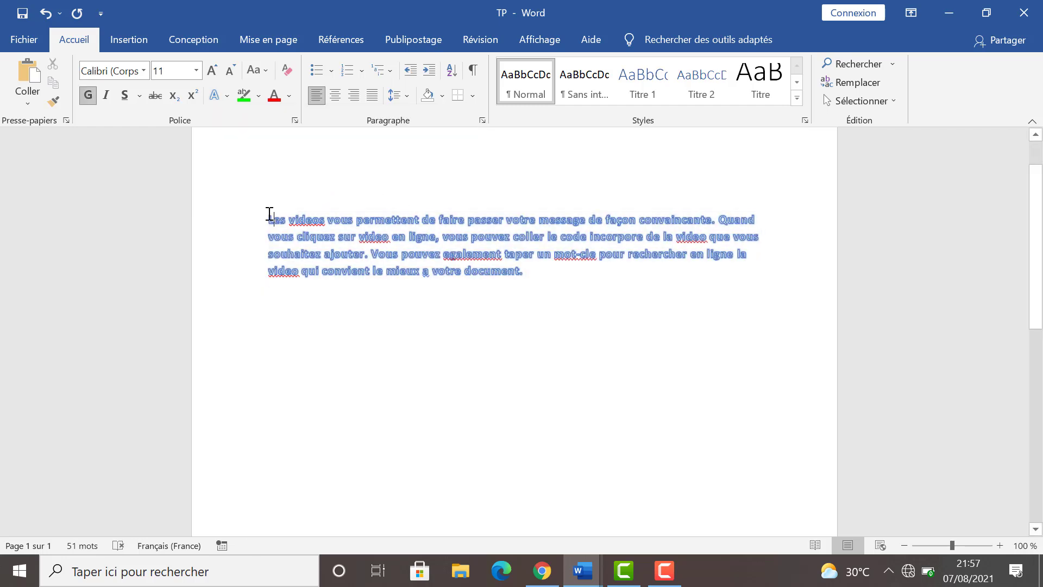
shift+click(526, 272)
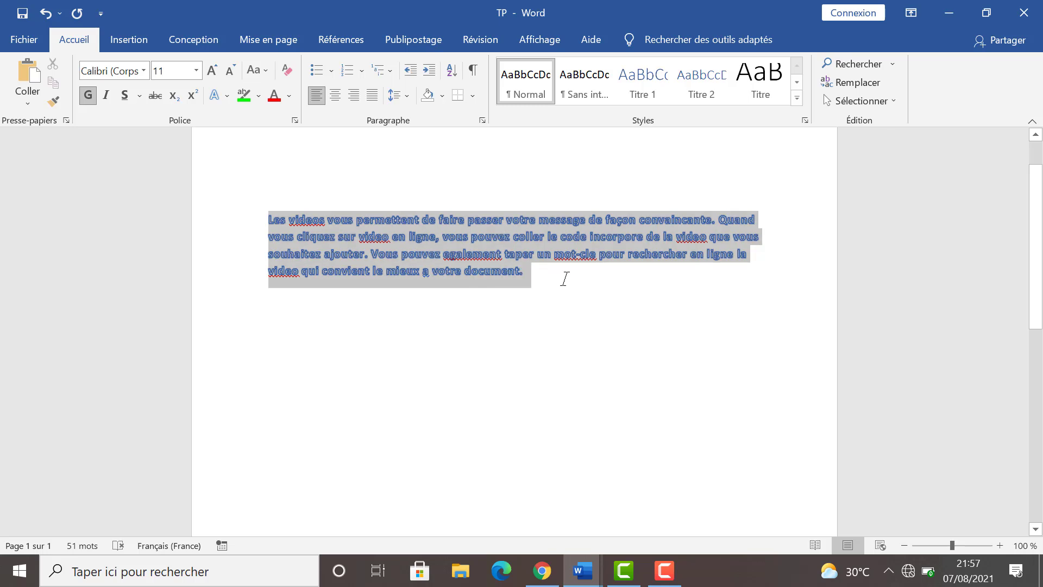
click(287, 70)
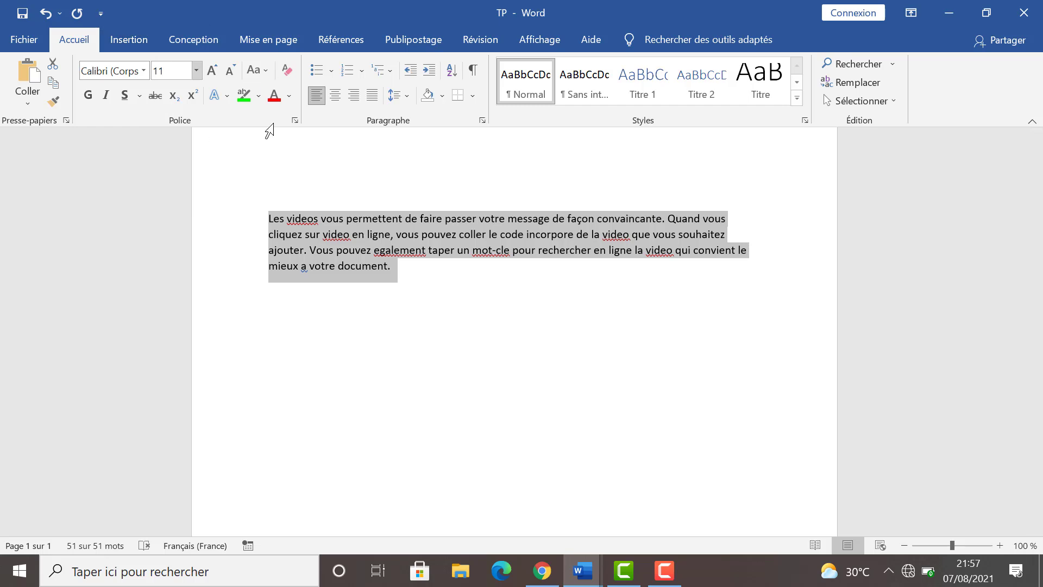
- Copy the entire sample paragraph
click(274, 220)
drag(269, 217, 407, 280)
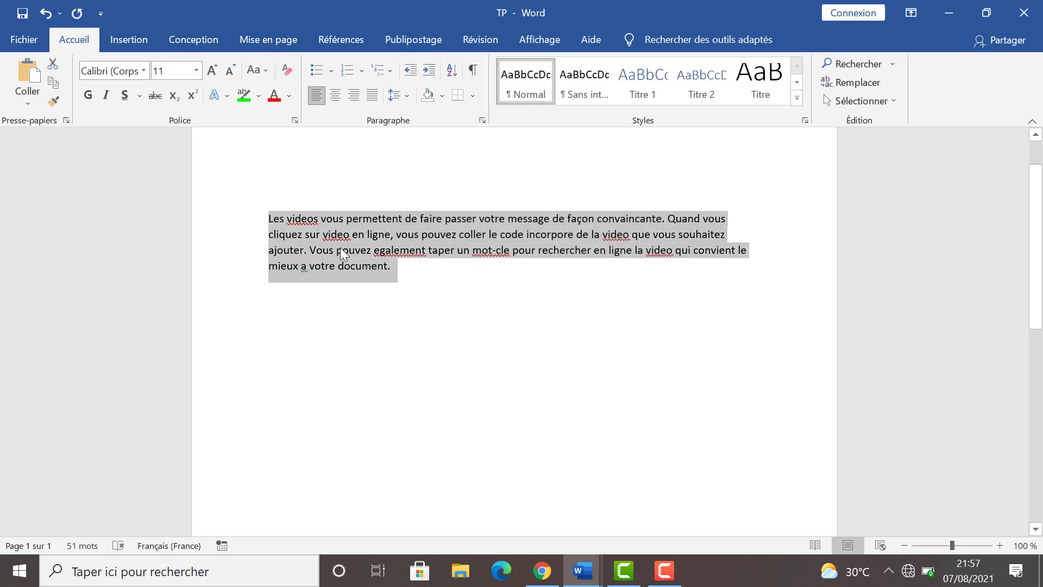
click(273, 217)
drag(270, 217, 430, 276)
key(ctrl+c)
right_click(299, 225)
click(341, 262)
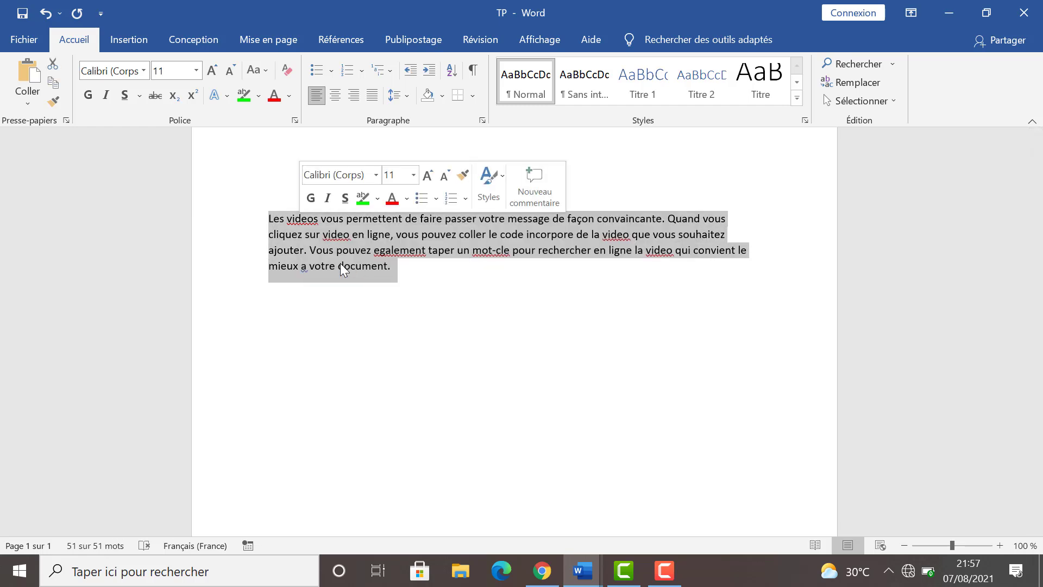
- Paste the copied paragraph as a picture on the empty line below the original text
click(296, 333)
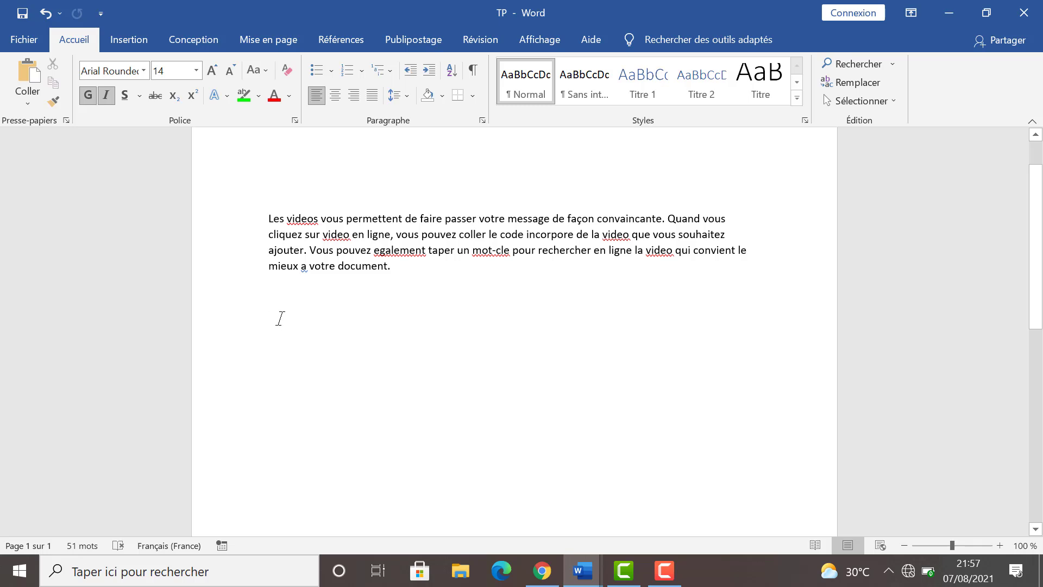
double_click(277, 320)
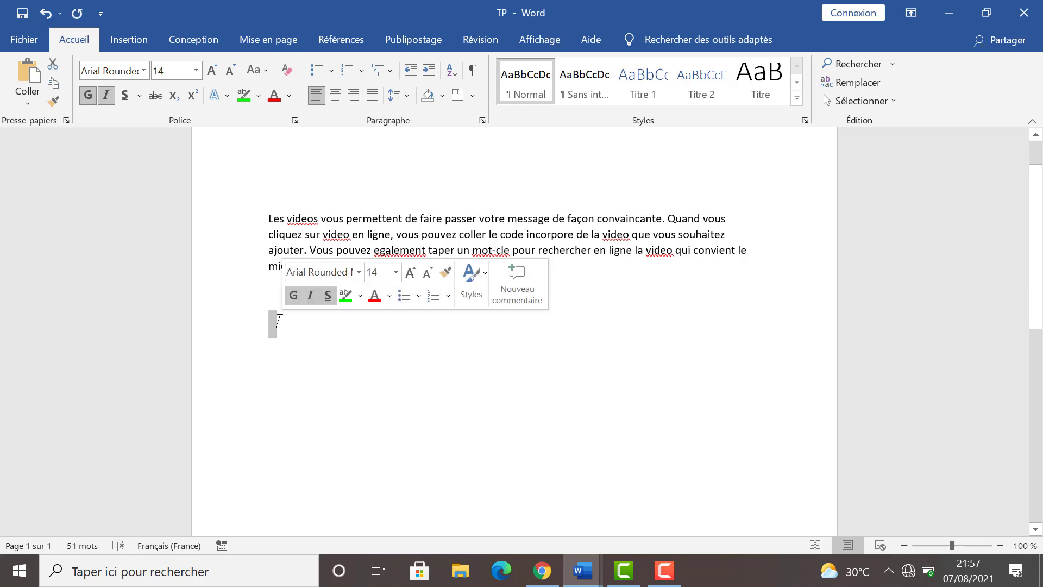
click(273, 319)
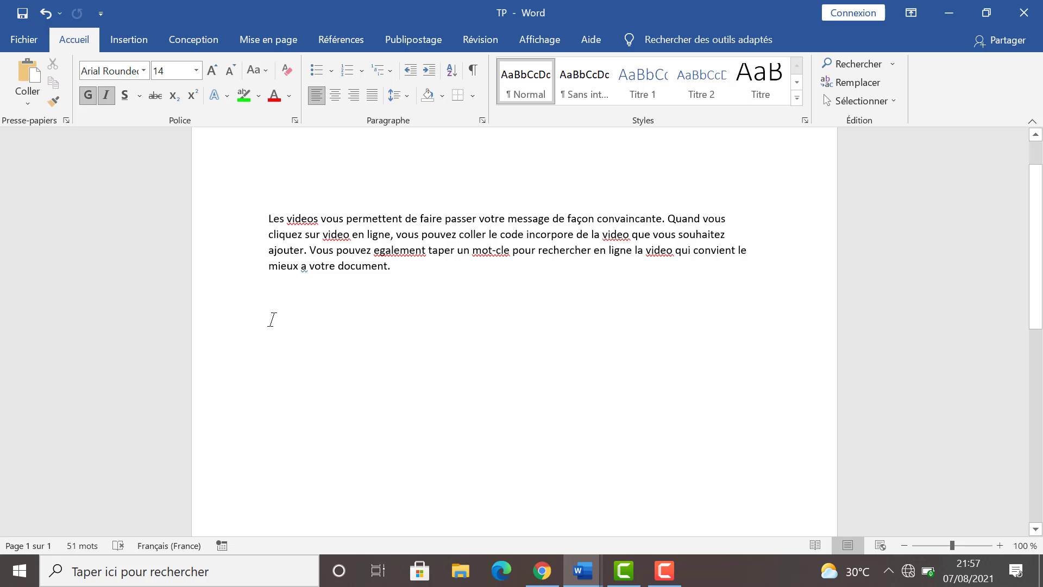
right_click(271, 319)
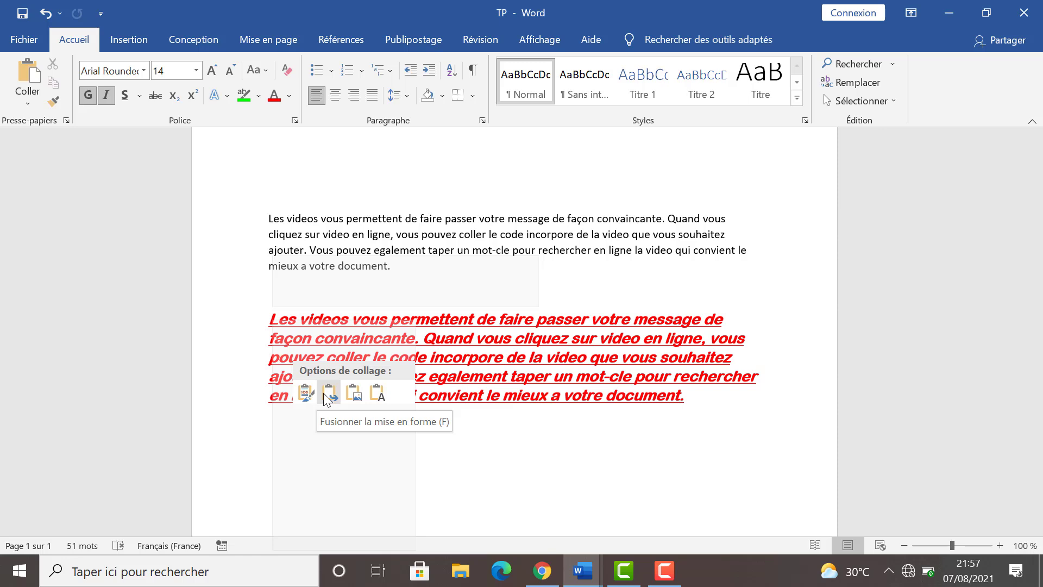
click(354, 394)
click(315, 333)
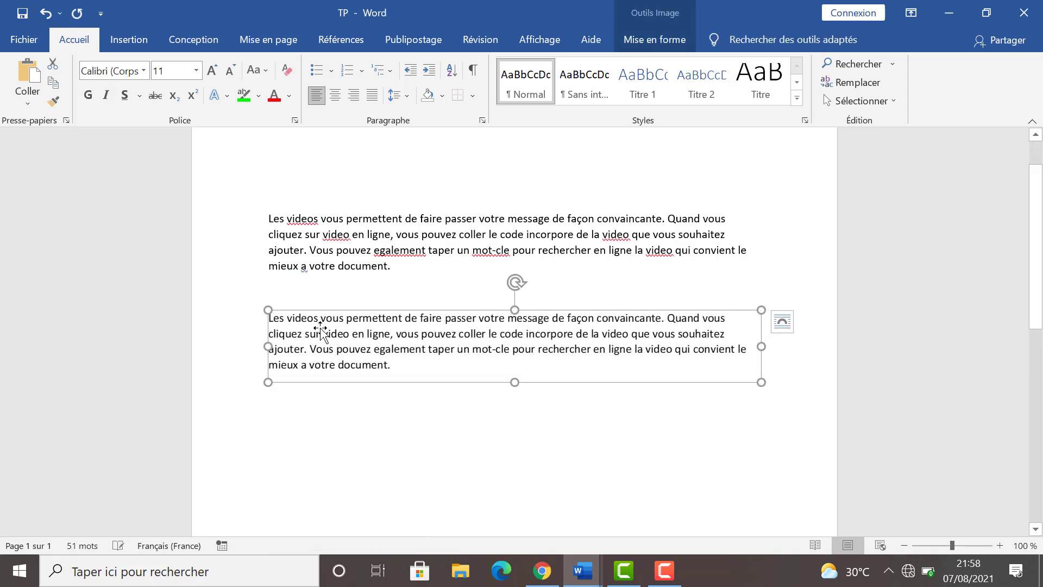
- Compare how the pasted picture and the original text paragraph respond to selection
click(341, 298)
drag(288, 322, 317, 285)
drag(301, 216, 340, 246)
click(340, 247)
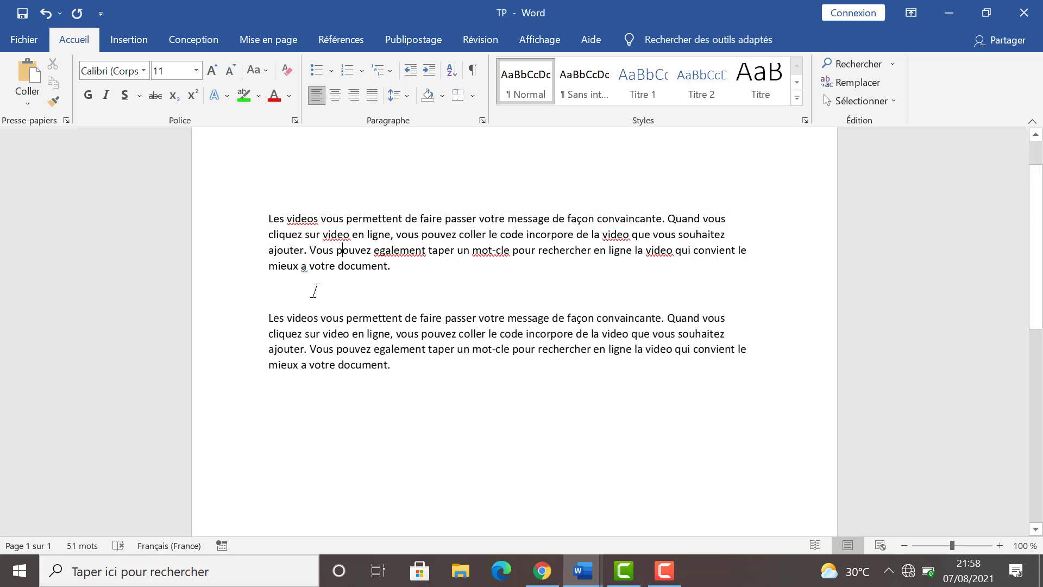
drag(314, 293, 311, 315)
click(311, 316)
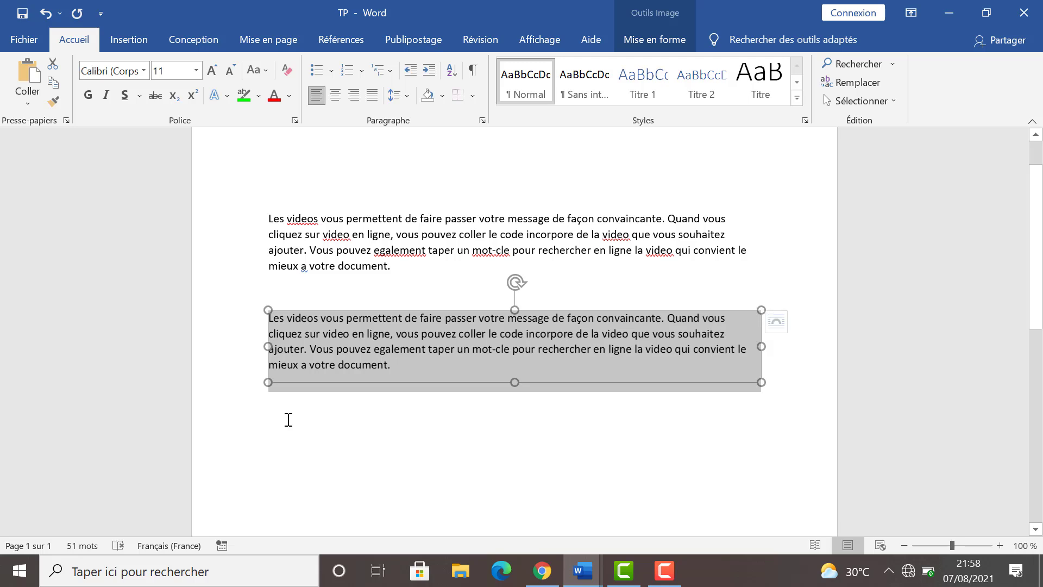
click(299, 298)
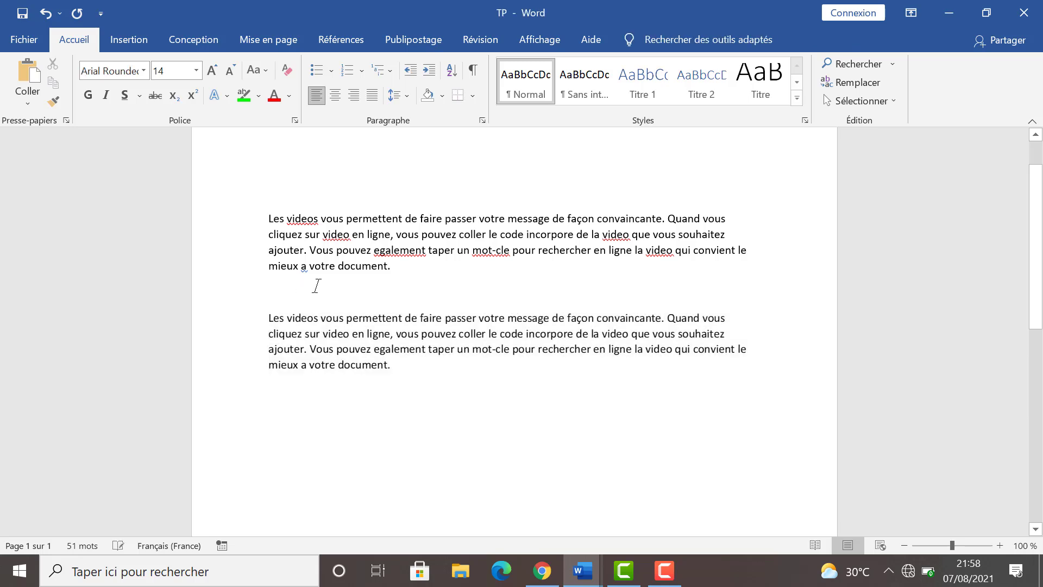
- Add two blank lines above the picture and paste the copied paragraph under the original, keeping its source formatting
click(272, 406)
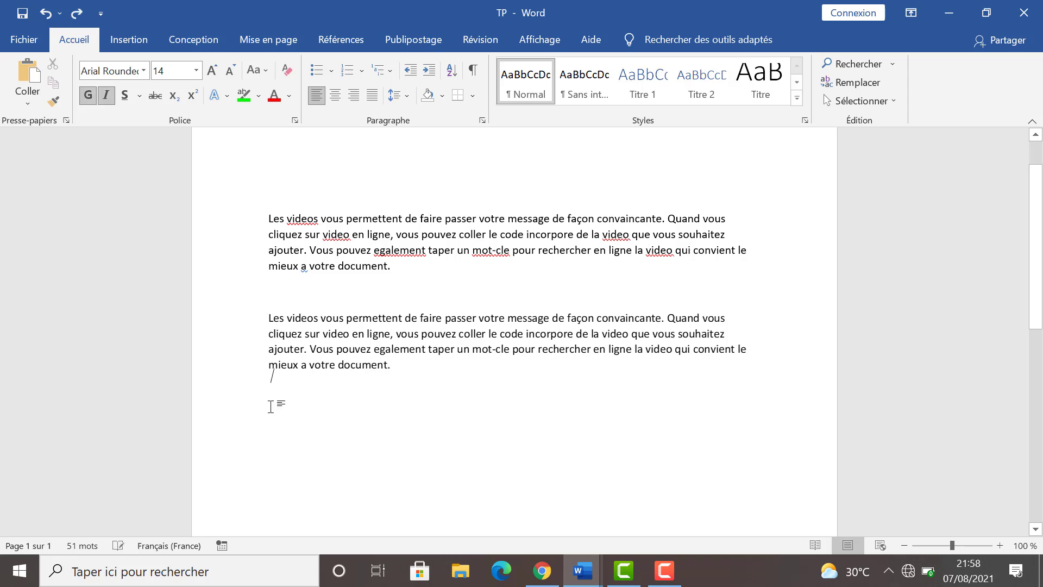
key(Return)
key(Return)
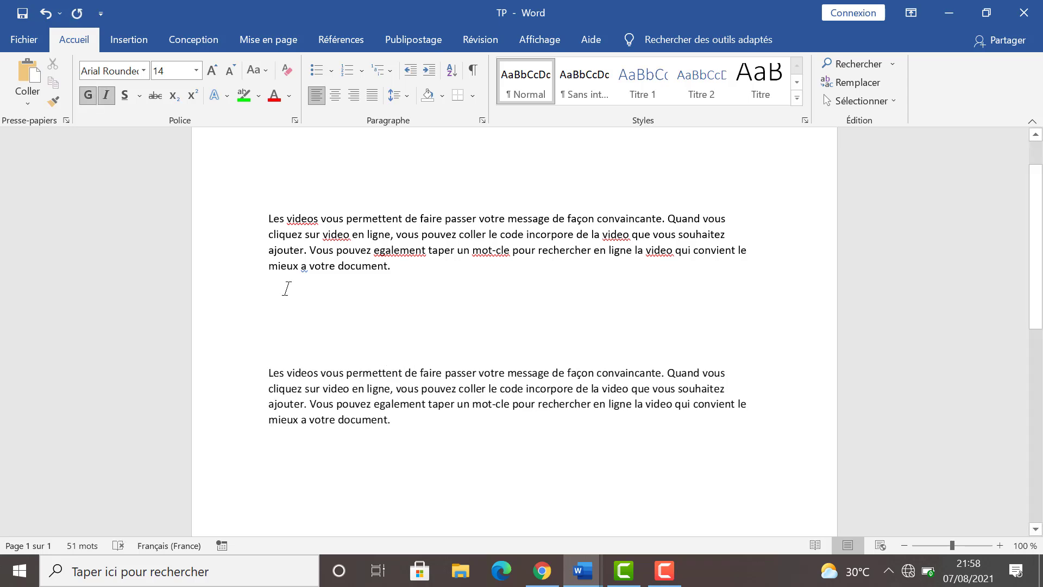
click(282, 289)
right_click(275, 292)
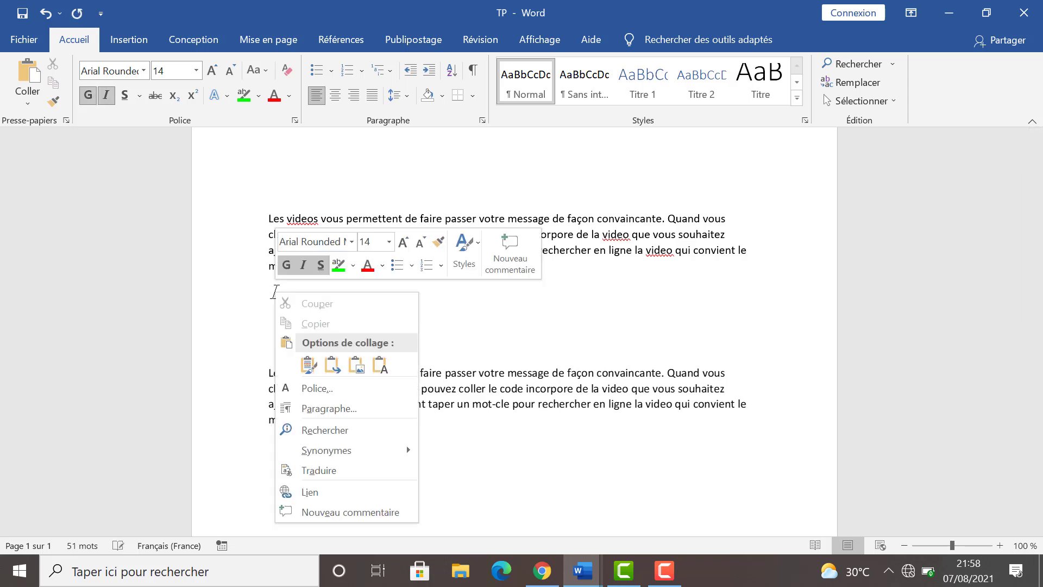
click(302, 365)
- Select portions of the pasted text copy to check that it behaves as editable text
drag(272, 291, 354, 338)
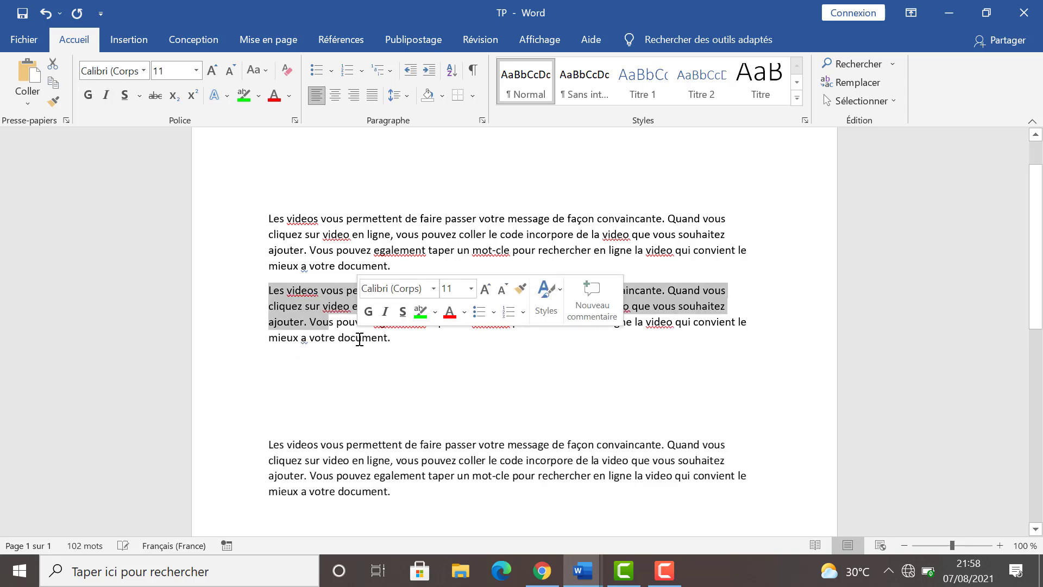
click(354, 338)
click(328, 305)
drag(328, 305, 402, 309)
click(406, 309)
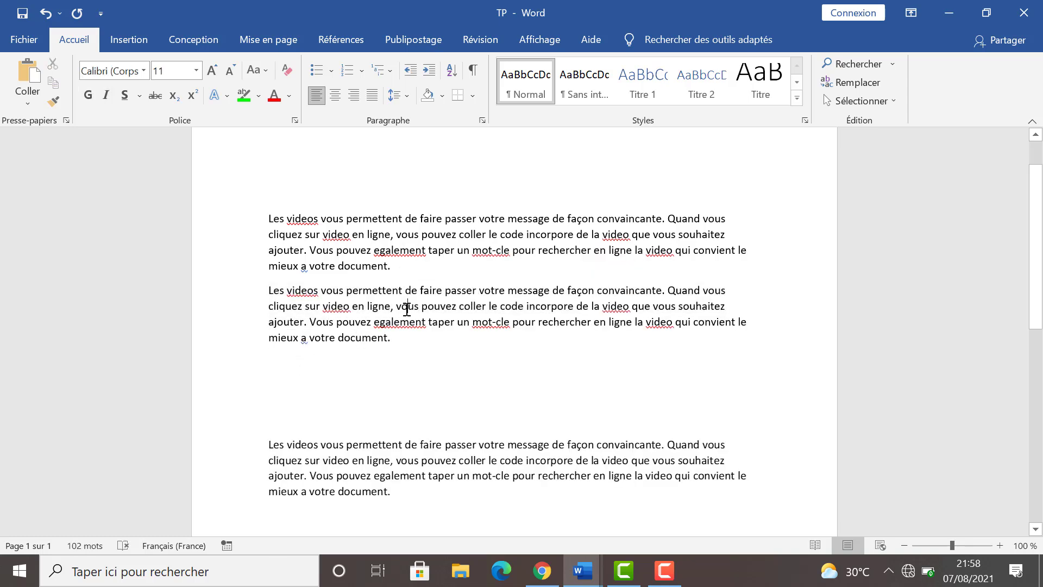
- Delete the pasted text copy with the extra blank lines, and cut the pasted picture from the document
key(BackSpace)
drag(268, 291, 424, 485)
key(Delete)
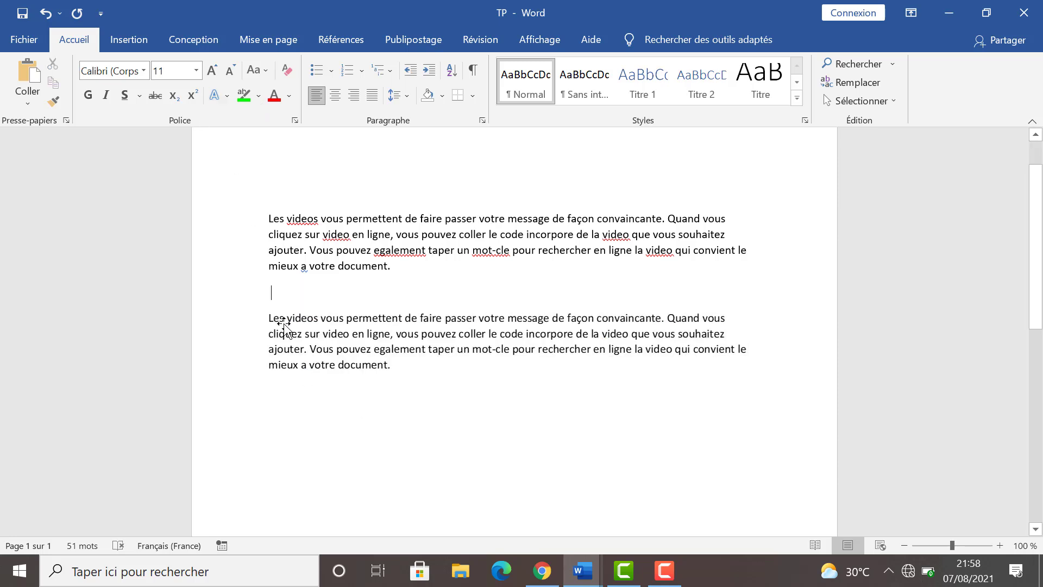
click(279, 331)
right_click(284, 333)
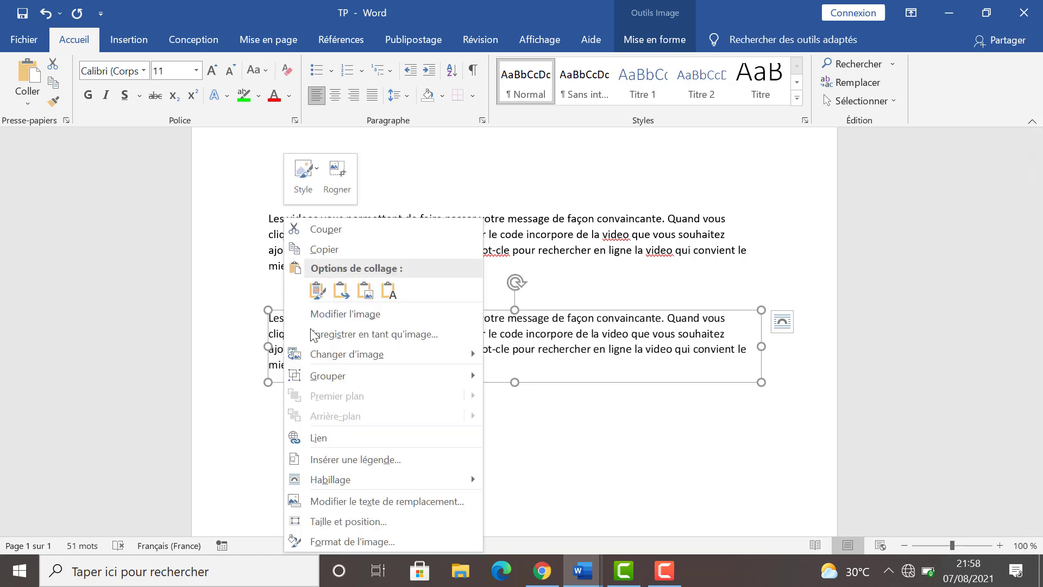
click(325, 228)
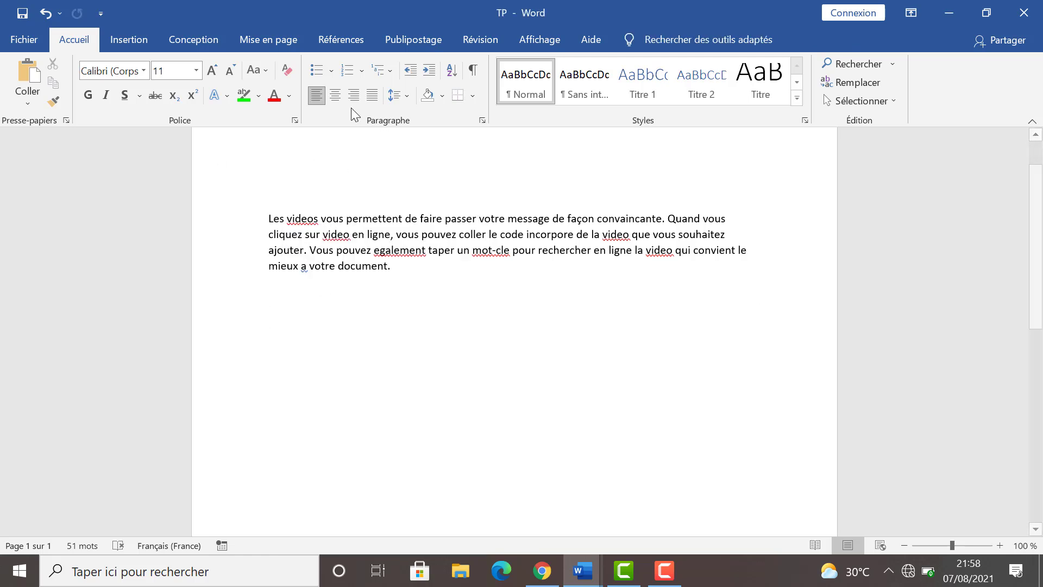
- Preview the library's bullet styles on the sample paragraph
drag(269, 217, 413, 274)
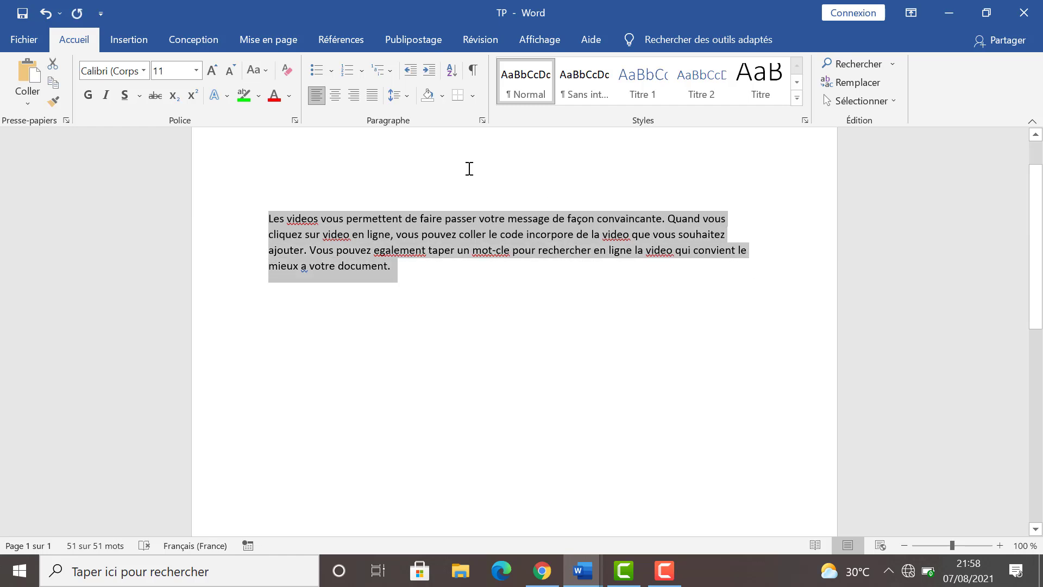
click(330, 69)
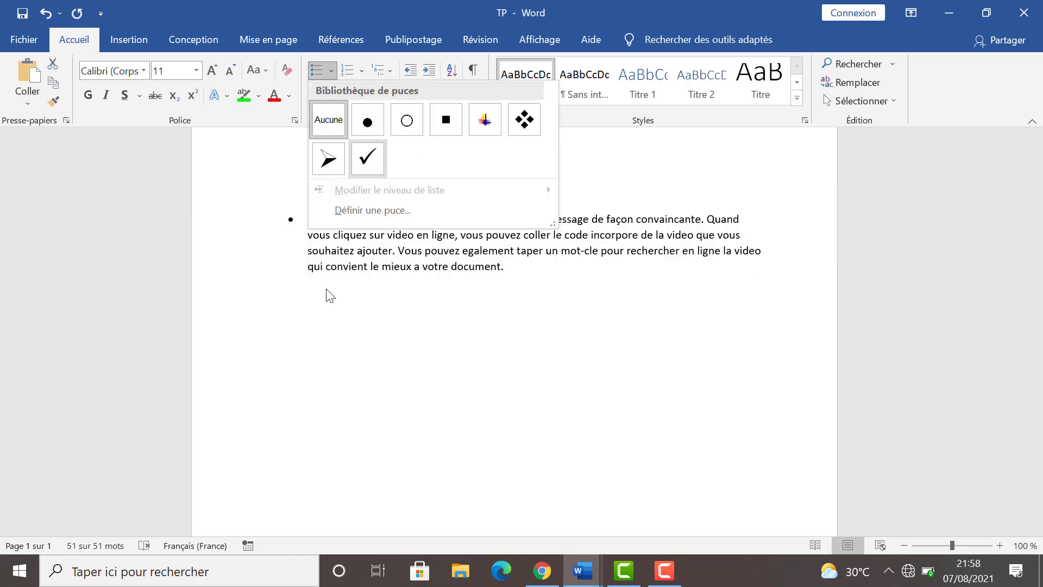
click(311, 264)
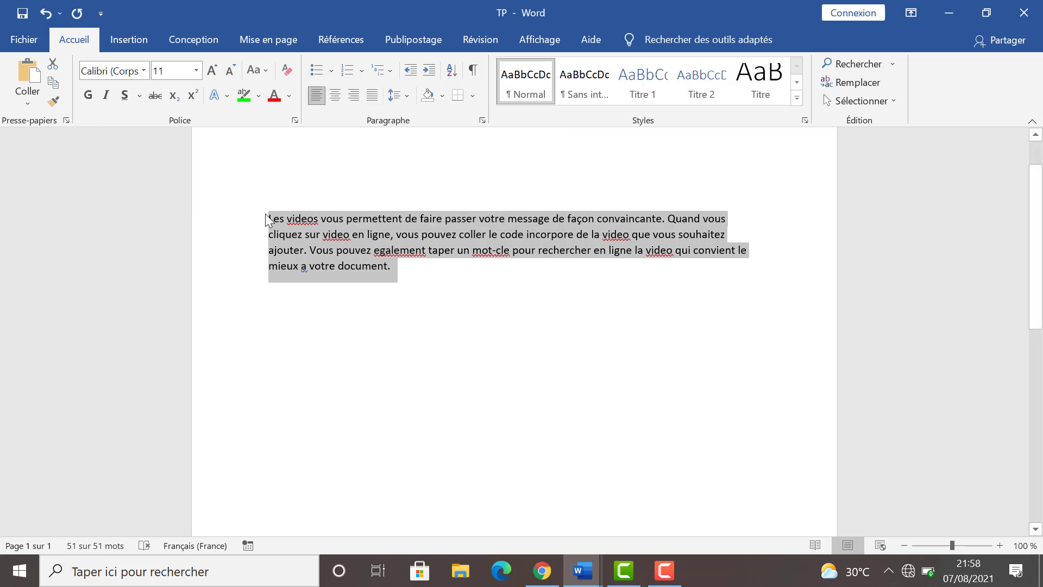
- Replace the sample paragraph with the introductory line "LES LANGAGES DE PROGRAMATIONS SONT :"
key(Delete)
text(LES L)
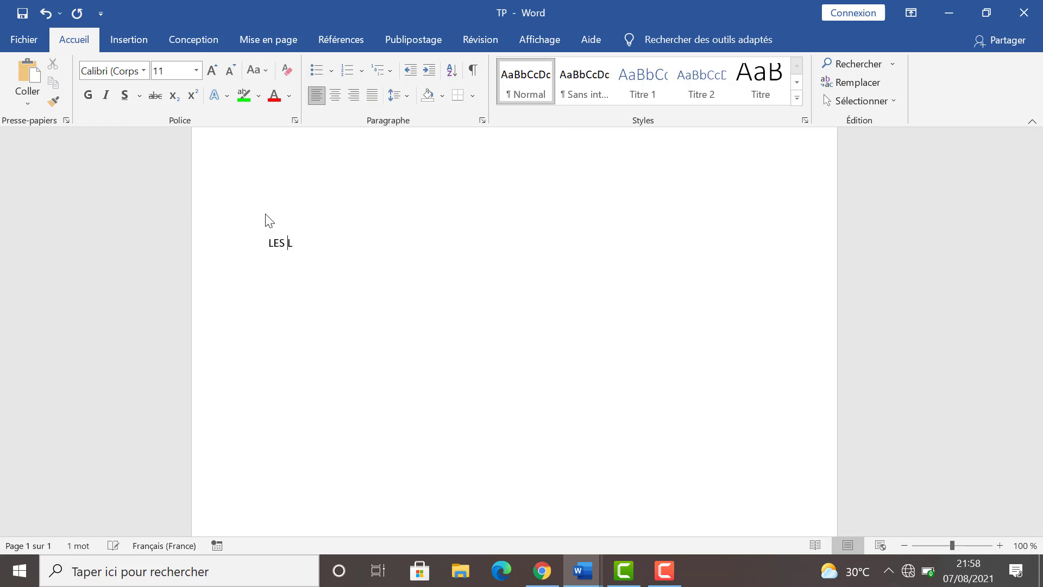
text(ANGAGES DE PROGRAMATION)
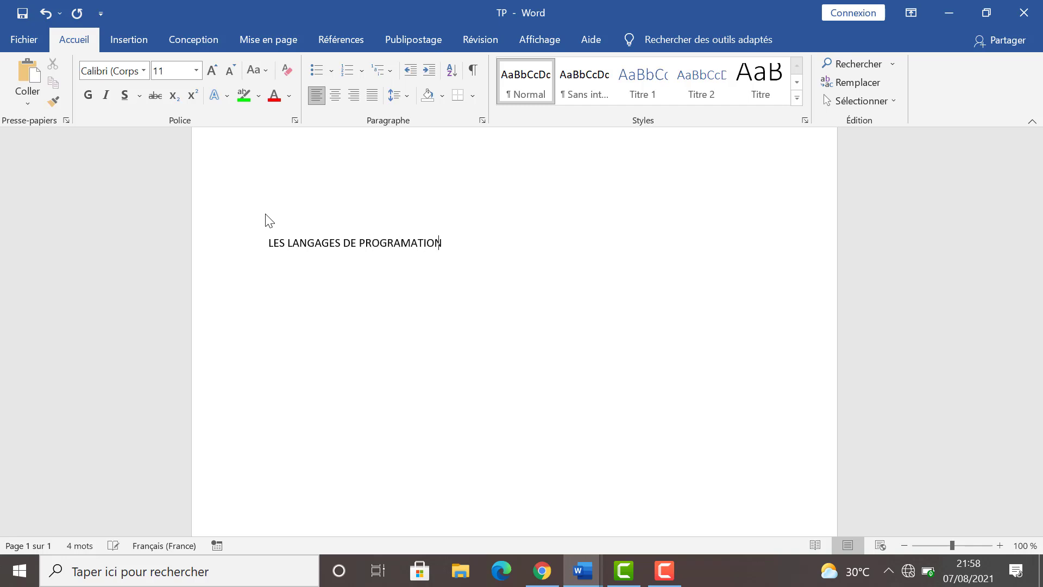
text(S SONT)
- List JAVA, C++, PHP and C on separate lines under the introductory line, and start a fifth entry with P
key(Return)
key(BackSpace)
key(BackSpace)
key(BackSpace)
text(AVA)
key(Return)
text(C)
text(HP)
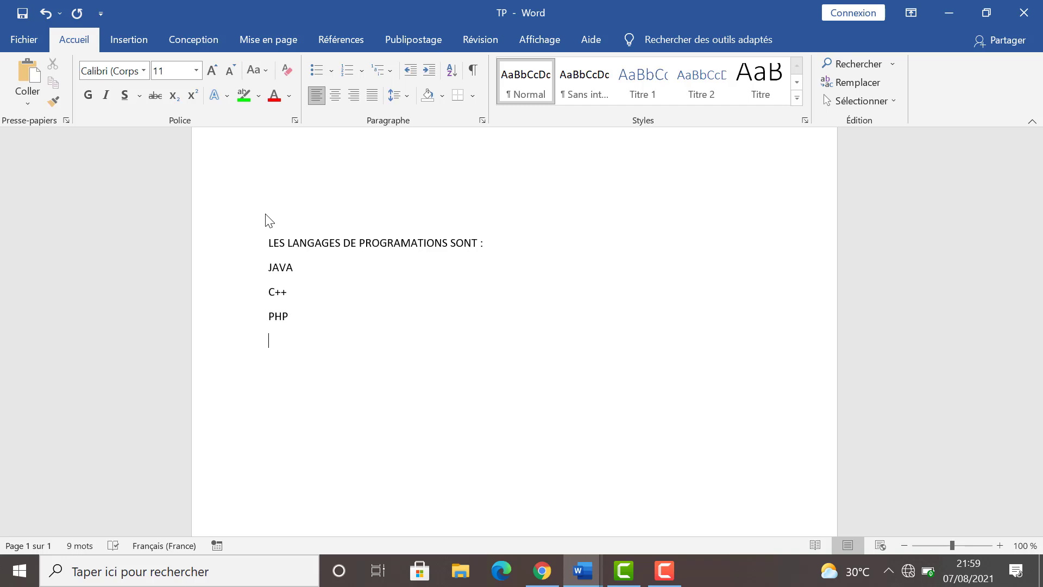
text(C)
key(Return)
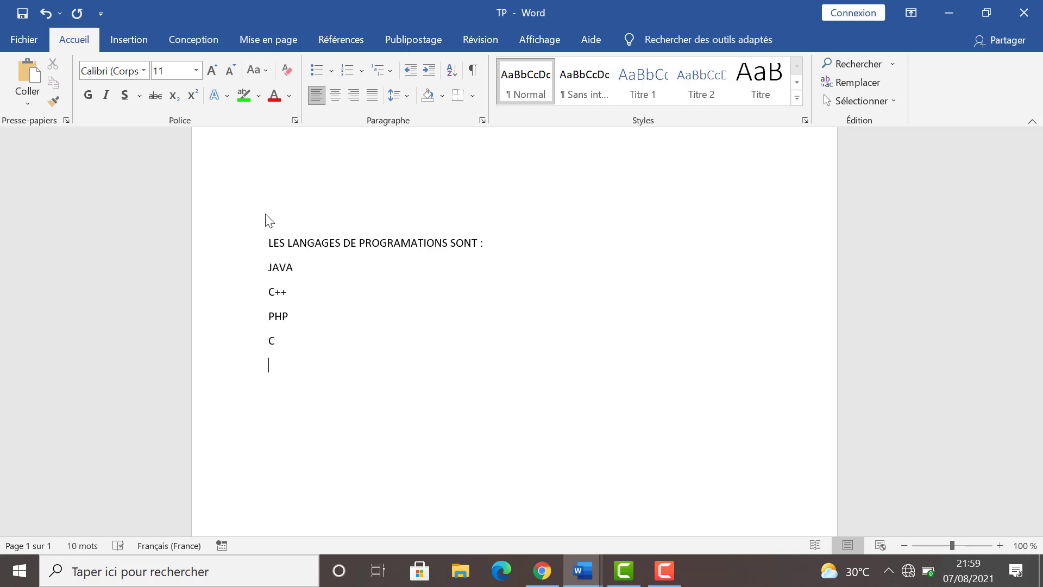
text(P)
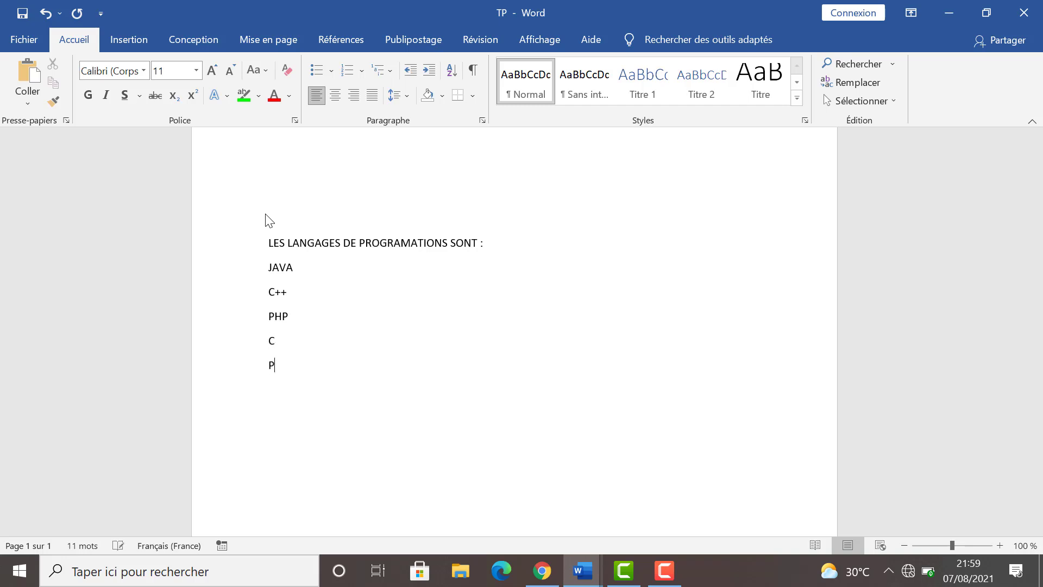